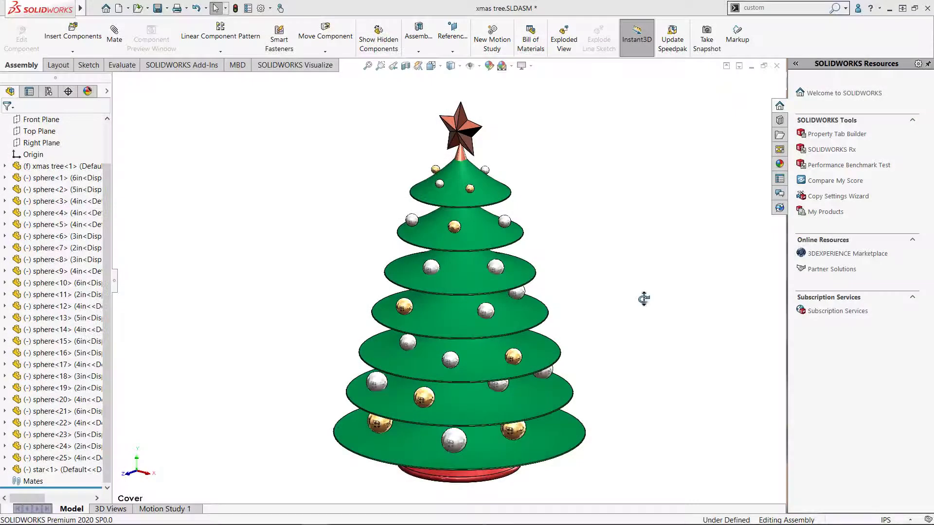
Step: Orbit the Christmas tree assembly to review it from several angles
{"action": "middle_click_drag", "start_coordinate": [644, 298], "coordinate": [667, 323]}
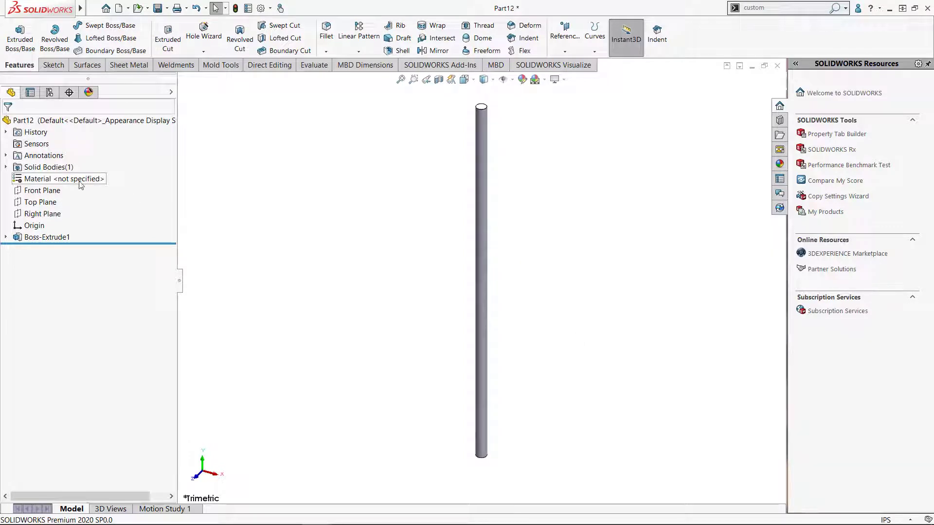
Step: Start a sketch on the Front Plane and draw the horizontal base line out from the pole
{"action": "left_click", "coordinate": [56, 190]}
{"action": "left_click", "coordinate": [61, 171]}
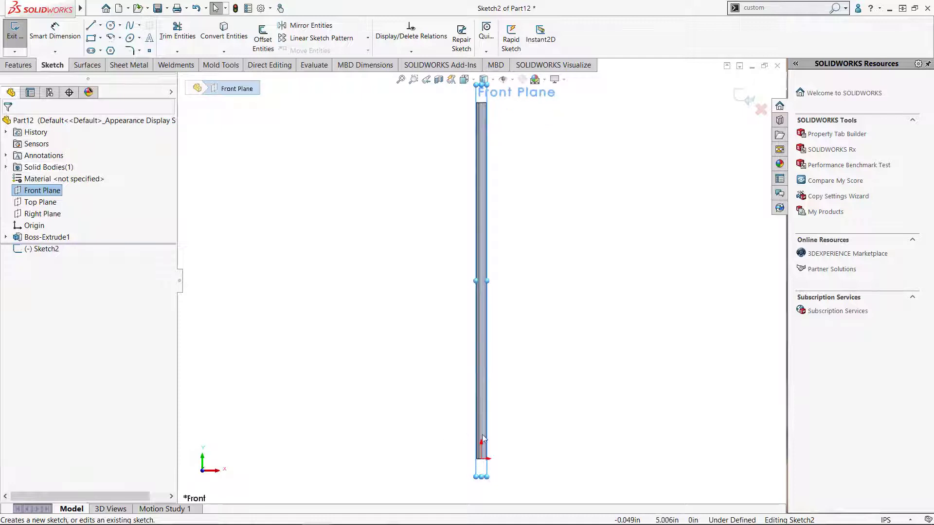
{"action": "scroll", "coordinate": [507, 438], "scroll_direction": "down", "scroll_amount": 5}
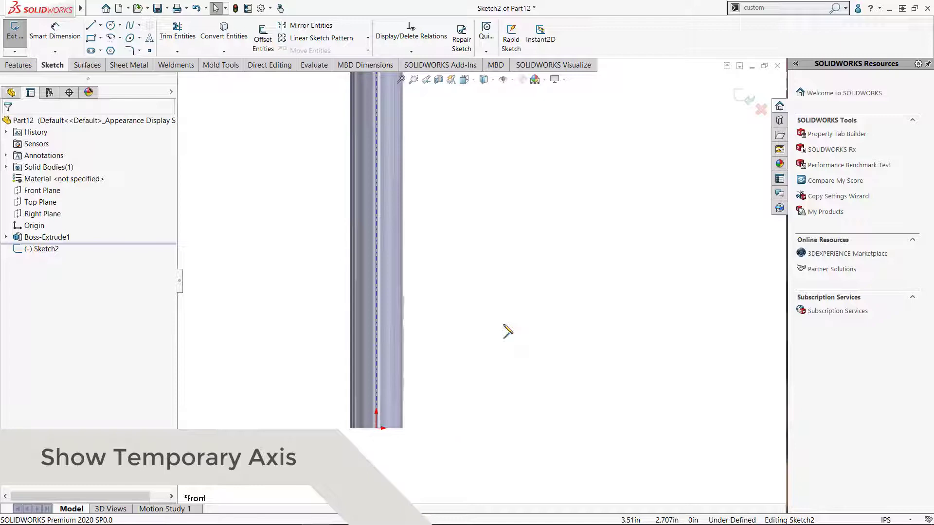
{"action": "key", "text": "l"}
{"action": "left_click", "coordinate": [388, 371]}
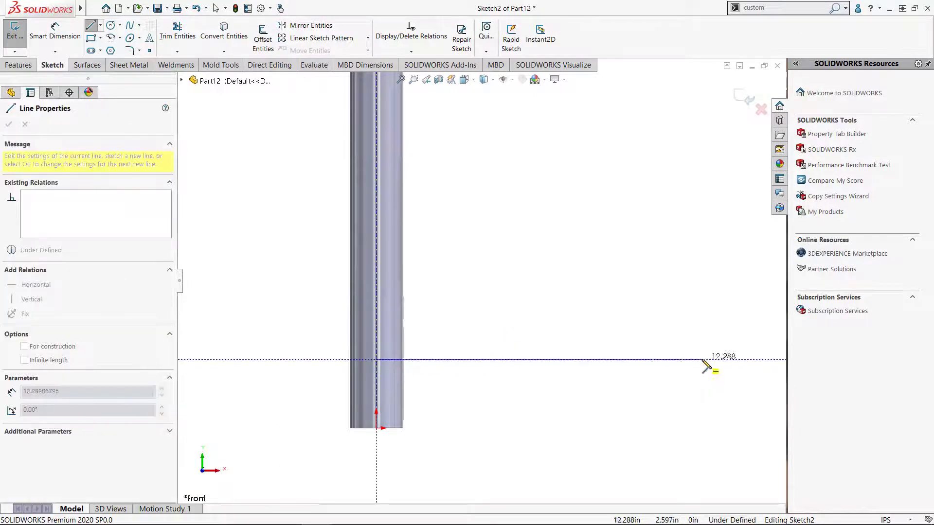
{"action": "scroll", "coordinate": [725, 358], "scroll_direction": "up", "scroll_amount": 2}
{"action": "left_click", "coordinate": [755, 336]}
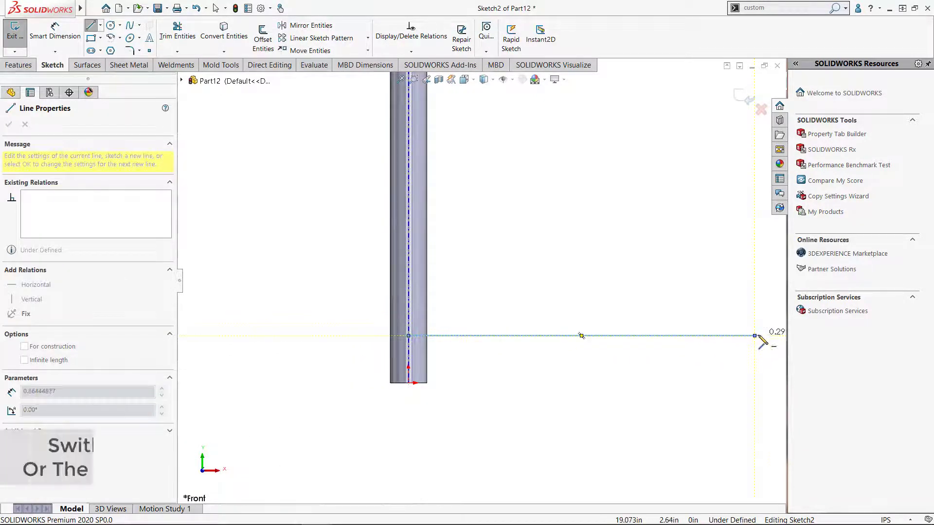
Step: Add the rounded tip and curved top arc, closing the profile down the pole
{"action": "left_click", "coordinate": [760, 297]}
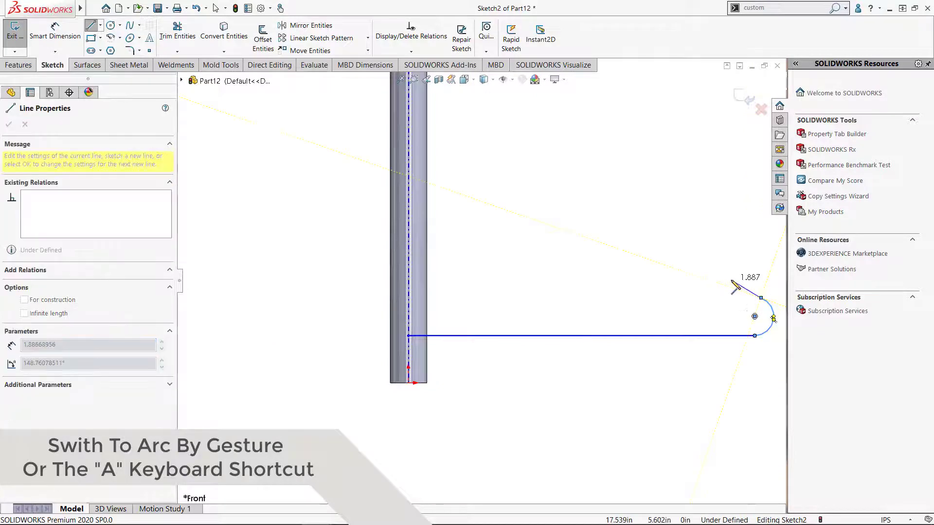
{"action": "key", "text": "a"}
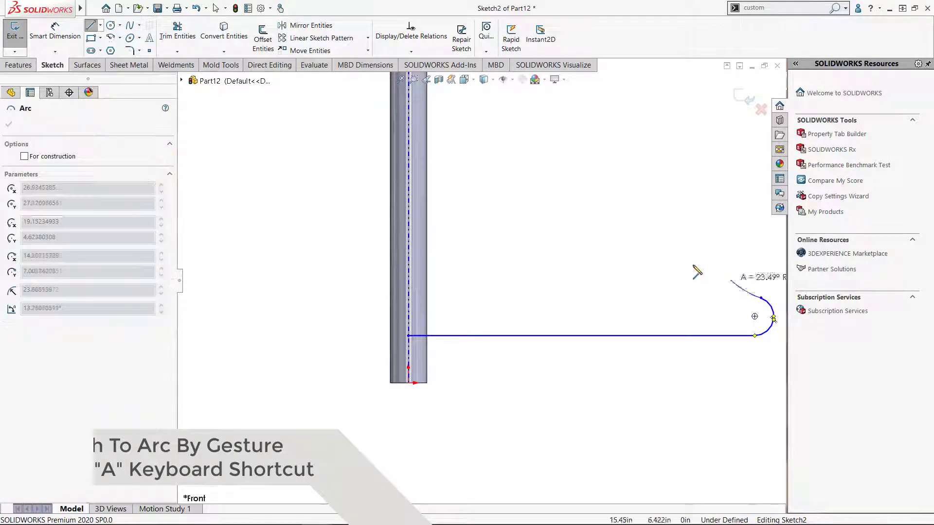
{"action": "left_click", "coordinate": [409, 132]}
{"action": "left_click", "coordinate": [408, 335]}
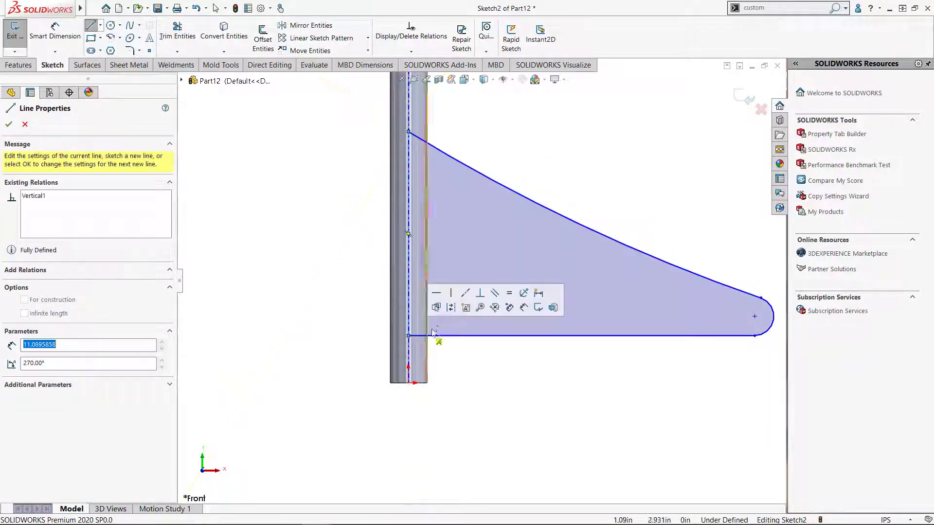
{"action": "key", "text": "Escape"}
Step: Dimension the profile's height at the pole to 10 in and the tip radius to 0.125 in
{"action": "right_click_drag", "start_coordinate": [495, 407], "coordinate": [494, 350]}
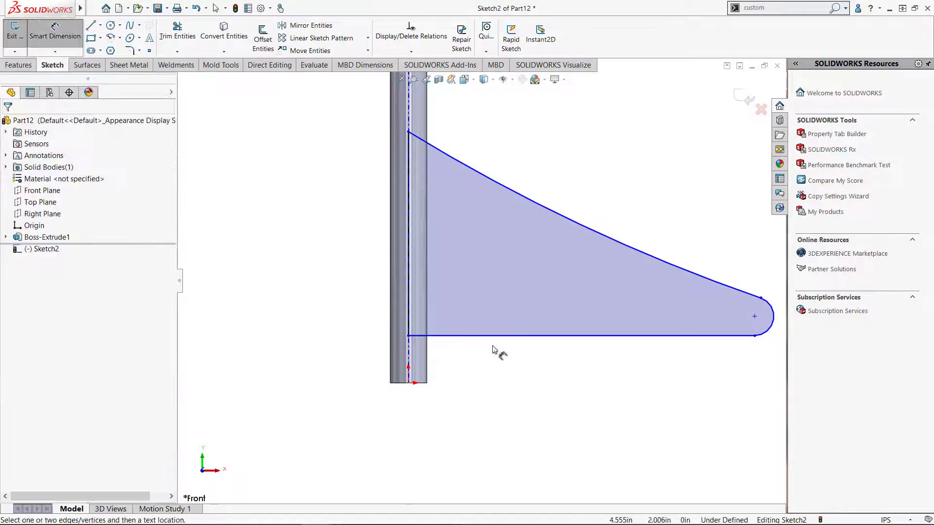
{"action": "left_click", "coordinate": [411, 273]}
{"action": "left_click", "coordinate": [324, 250]}
{"action": "type", "text": "10"}
{"action": "key", "text": "Return"}
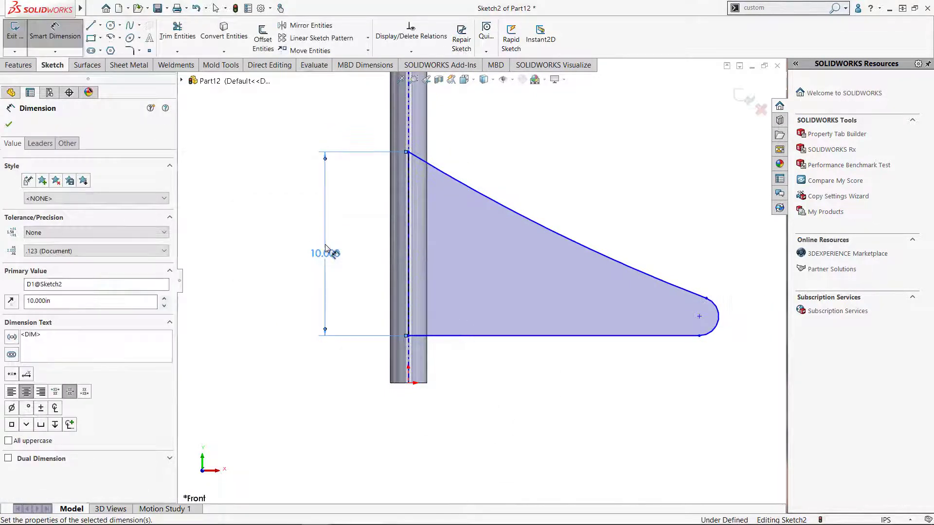
{"action": "left_click", "coordinate": [711, 335]}
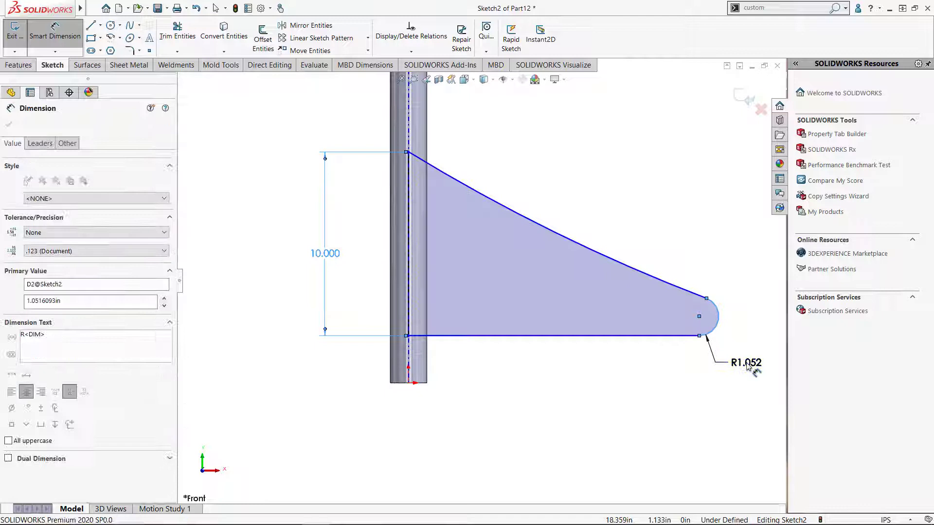
{"action": "left_click", "coordinate": [749, 366]}
{"action": "type", "text": ".125"}
{"action": "key", "text": "Return"}
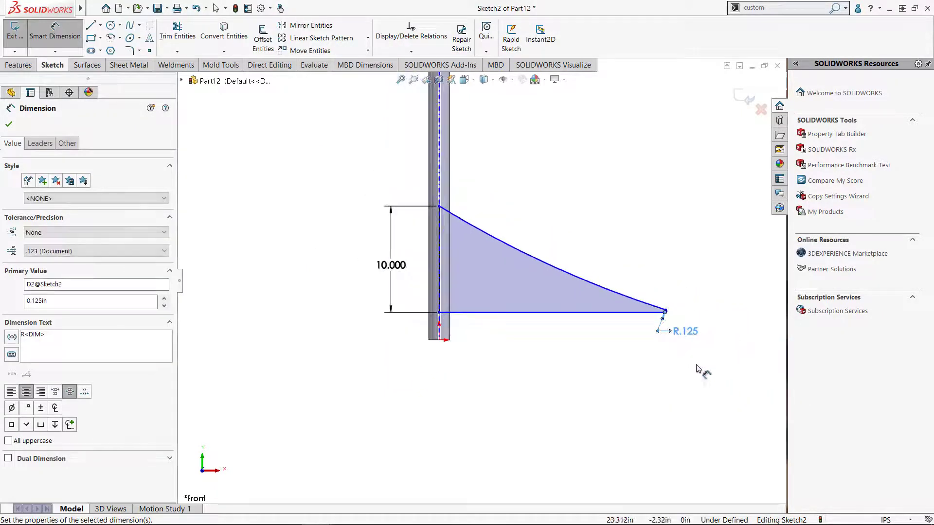
Step: Set the base line length to 30 in and finish dimensioning
{"action": "left_click", "coordinate": [597, 313]}
{"action": "left_click", "coordinate": [590, 341]}
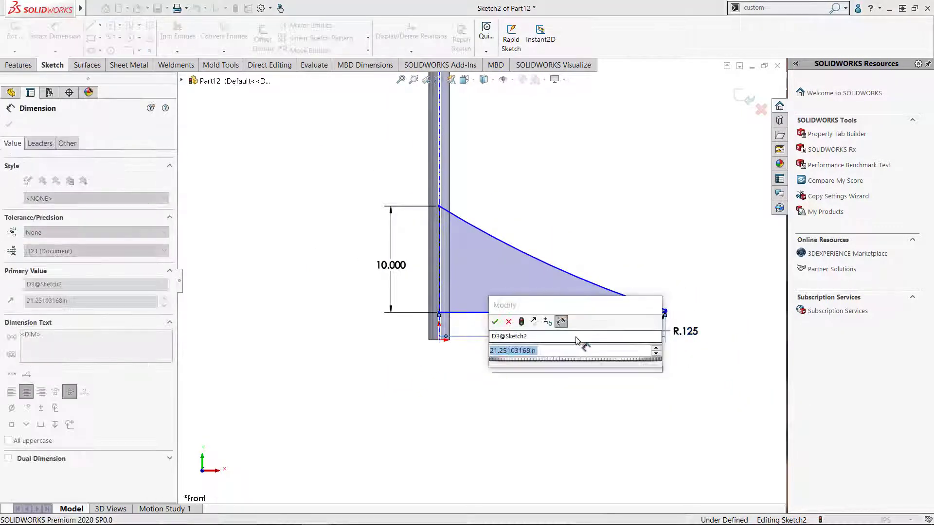
{"action": "type", "text": "30"}
{"action": "key", "text": "Return"}
{"action": "key", "text": "Escape"}
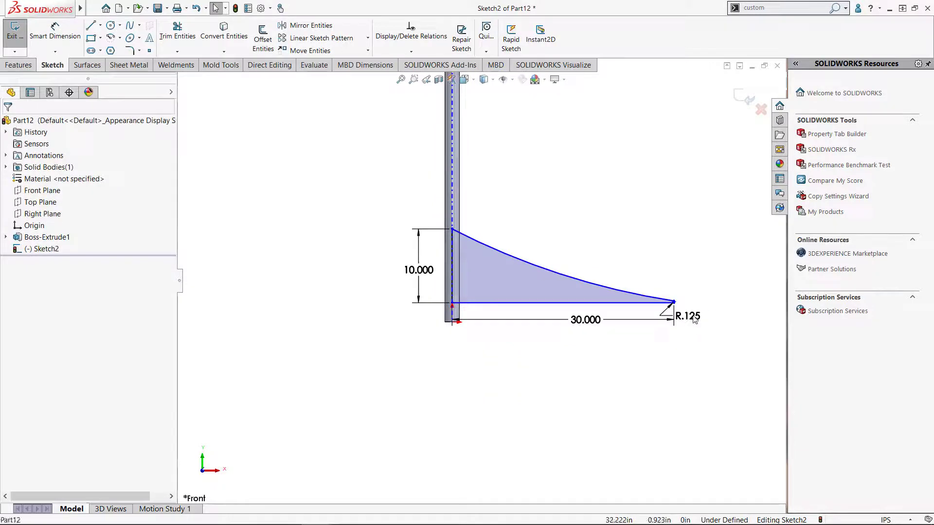
{"action": "left_click", "coordinate": [693, 318]}
{"action": "scroll", "coordinate": [545, 242], "scroll_direction": "down", "scroll_amount": 3}
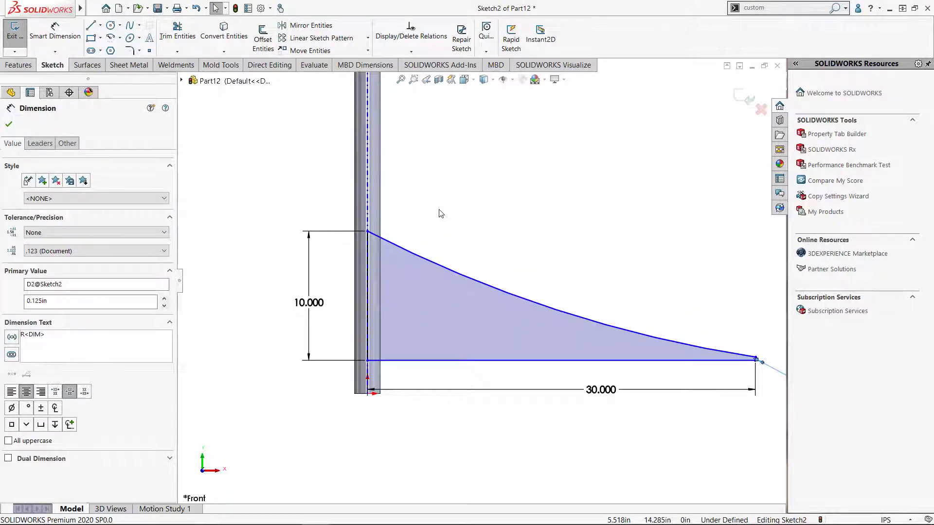
Step: Revolve the branch profile 360° around the pole centerline into Revolve1 and fit it in view
{"action": "key", "text": "ctrl+b"}
{"action": "key", "text": "s"}
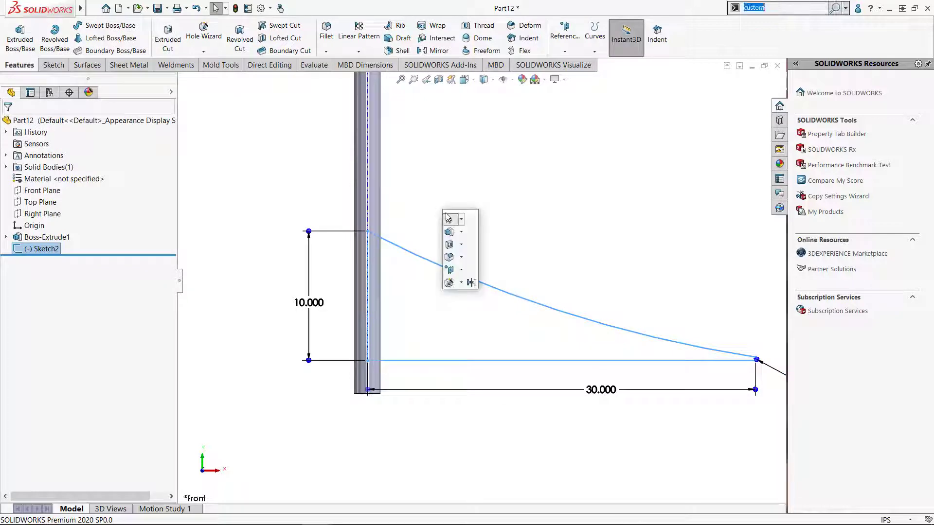
{"action": "mouse_move", "coordinate": [452, 225]}
{"action": "left_click", "coordinate": [462, 244]}
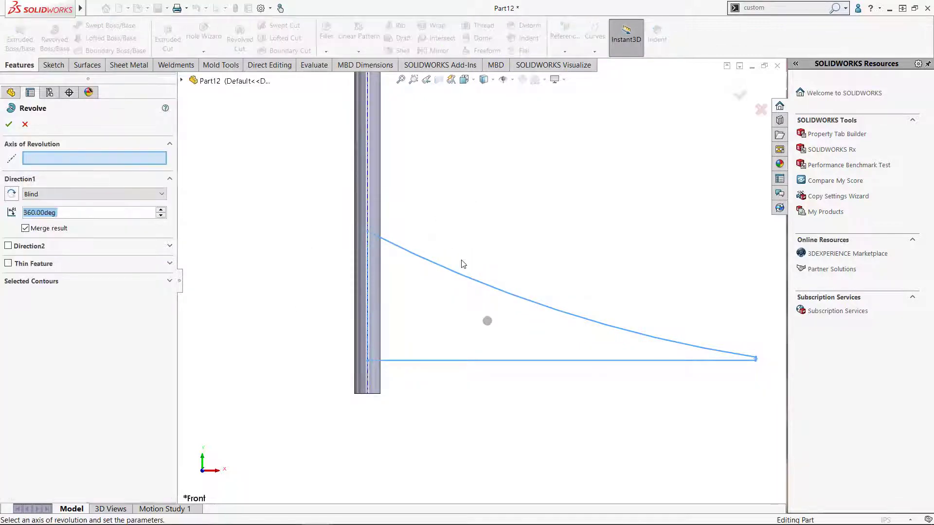
{"action": "left_click", "coordinate": [368, 310]}
{"action": "key", "text": "Return"}
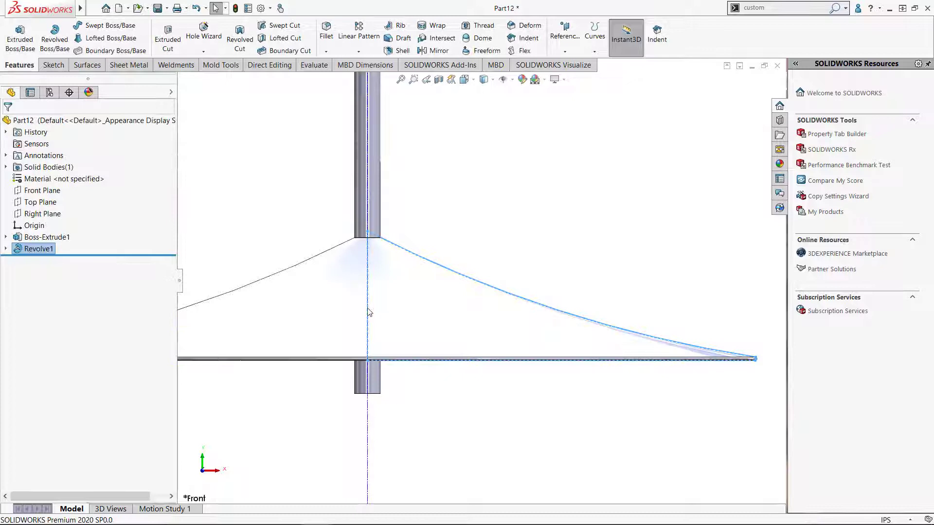
{"action": "key", "text": "f"}
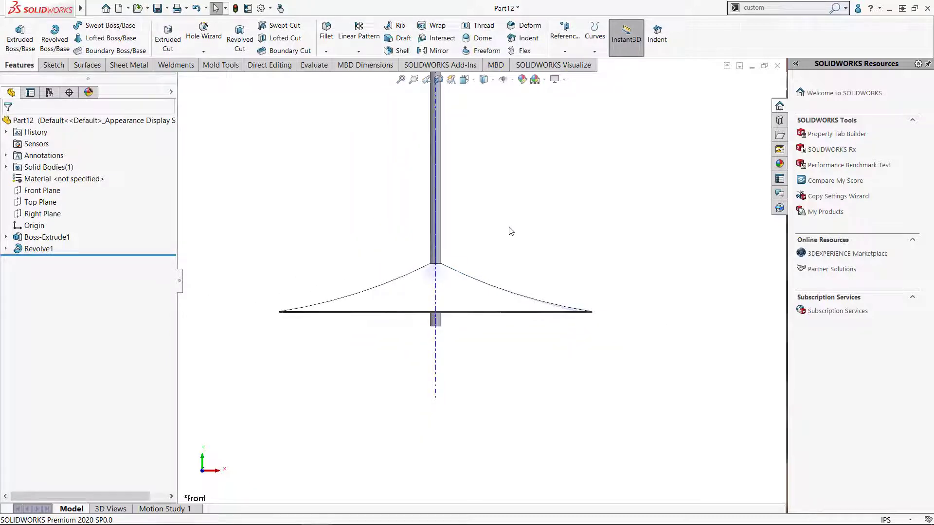
{"action": "middle_click_drag", "start_coordinate": [510, 231], "coordinate": [531, 370], "text": "ctrl"}
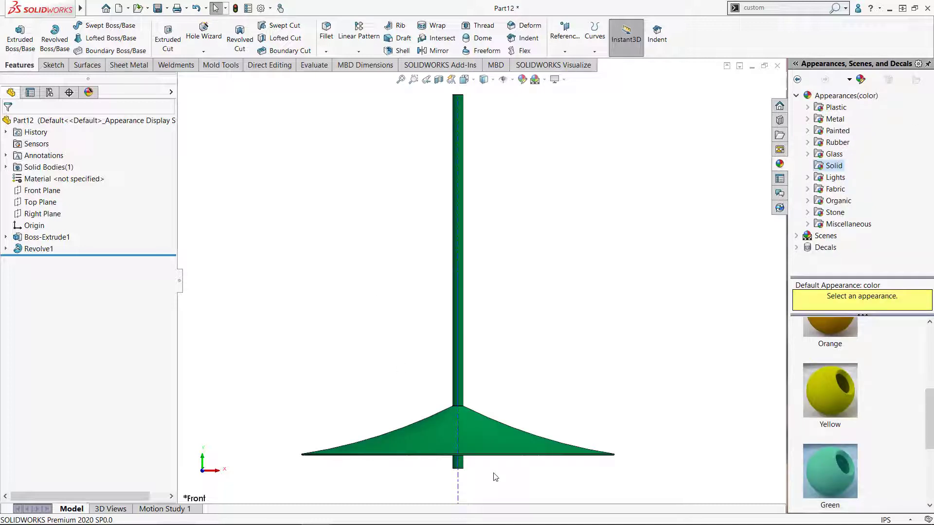
Step: Linear-pattern Revolve1 along the pole axis with 10 in spacing, previewing 7 instances
{"action": "left_click", "coordinate": [362, 38]}
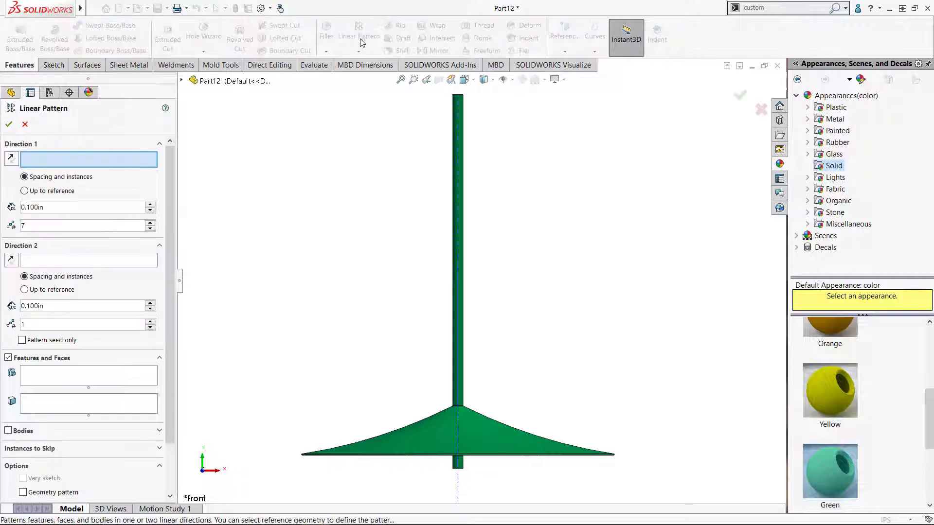
{"action": "left_click", "coordinate": [458, 483]}
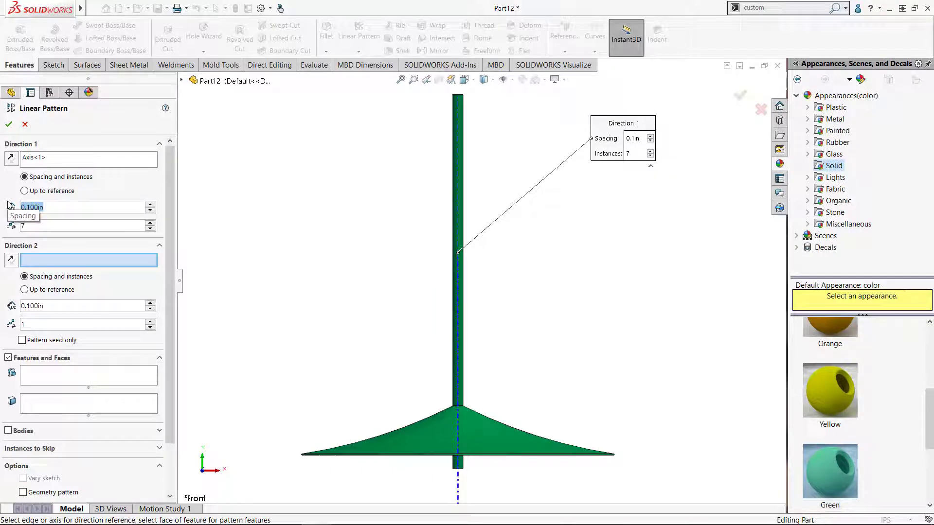
{"action": "type", "text": "10"}
{"action": "key", "text": "Return"}
{"action": "left_click", "coordinate": [87, 376]}
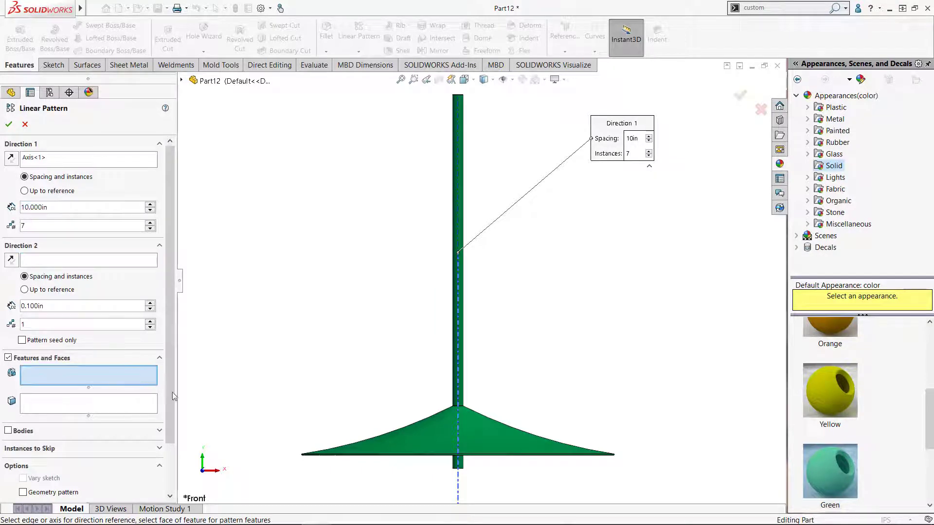
{"action": "left_click", "coordinate": [412, 443]}
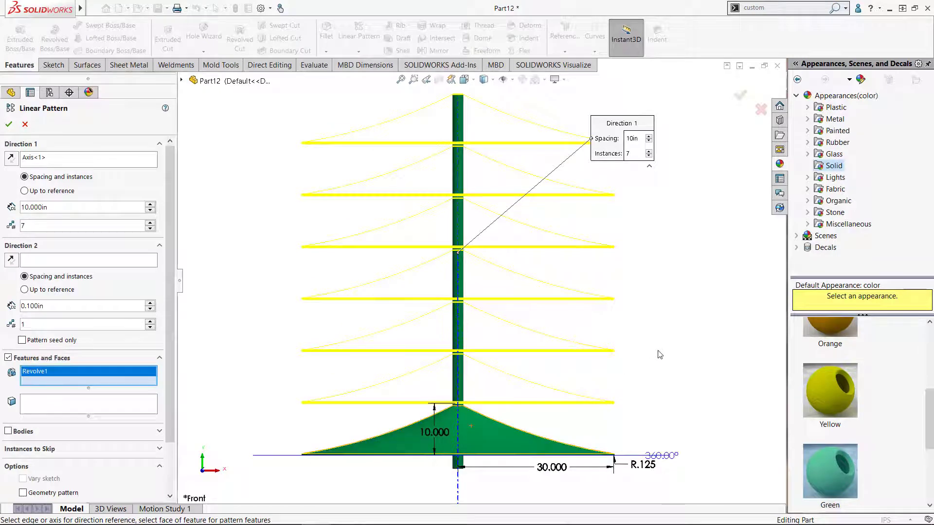
{"action": "middle_click_drag", "start_coordinate": [663, 351], "coordinate": [662, 384]}
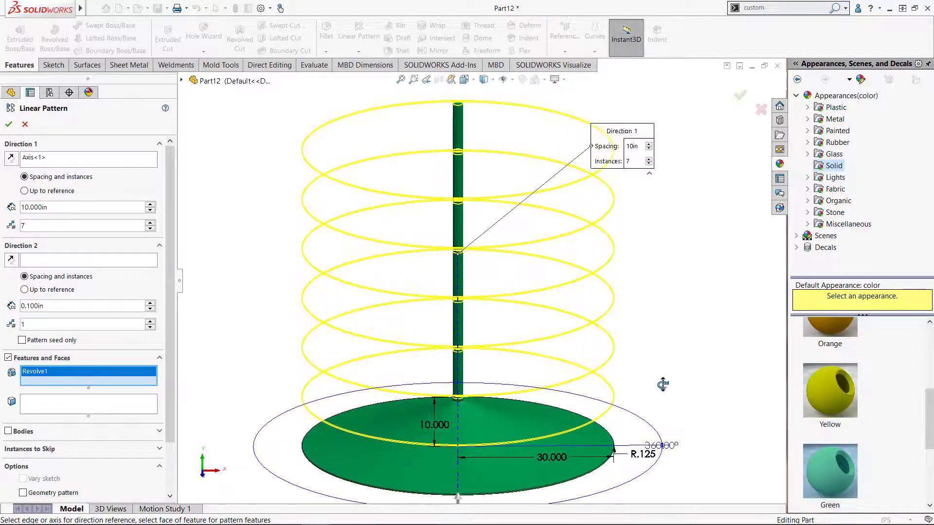
{"action": "scroll", "coordinate": [632, 356], "scroll_direction": "down", "scroll_amount": 2}
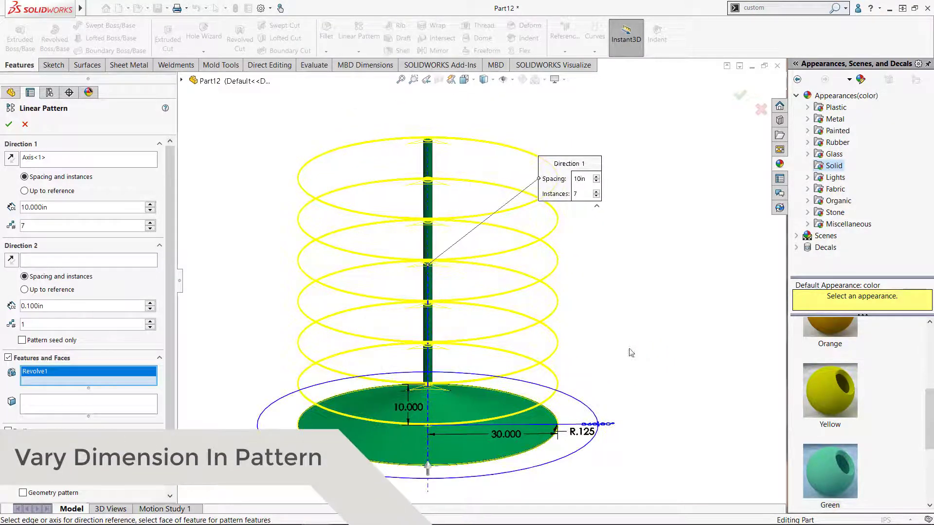
{"action": "scroll", "coordinate": [87, 418], "scroll_direction": "down", "scroll_amount": 5}
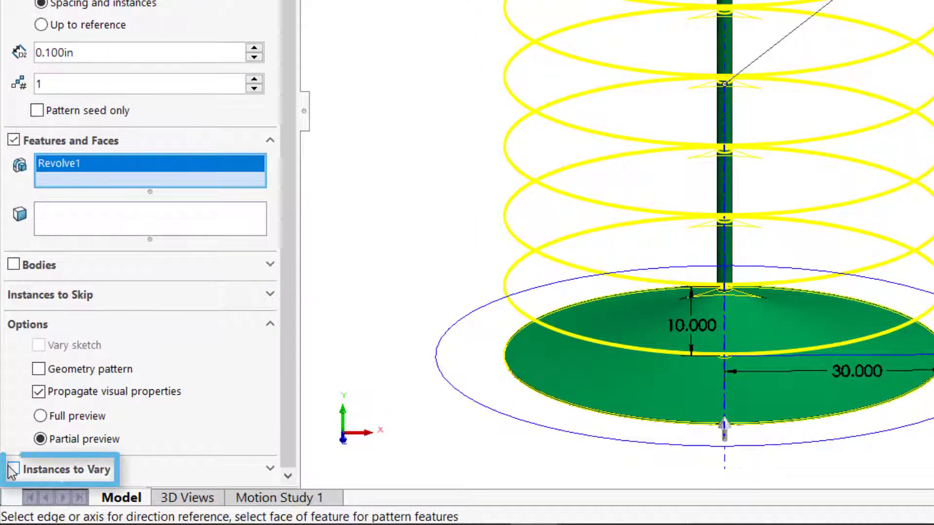
Step: Vary the 30.000 dimension by -3in per instance with full preview, creating LPattern1
{"action": "left_click", "coordinate": [12, 468]}
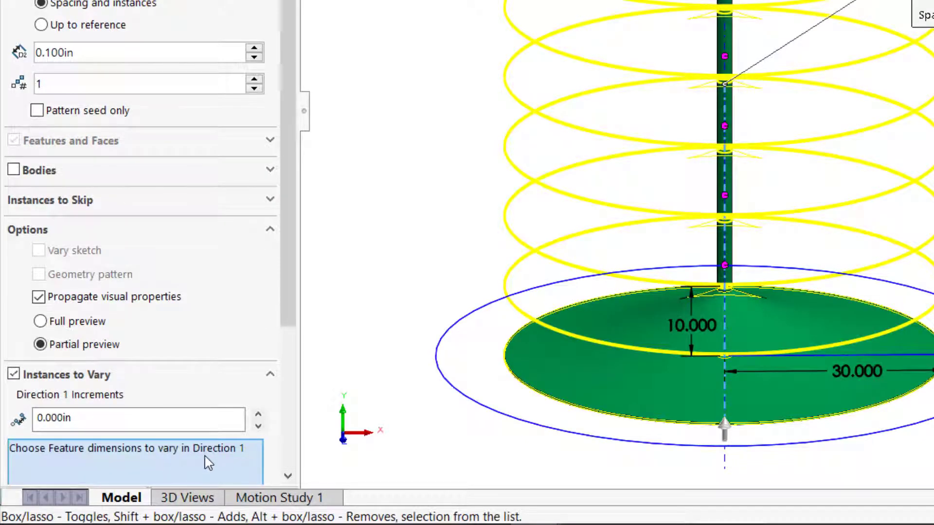
{"action": "left_click", "coordinate": [863, 373]}
{"action": "left_click", "coordinate": [179, 467]}
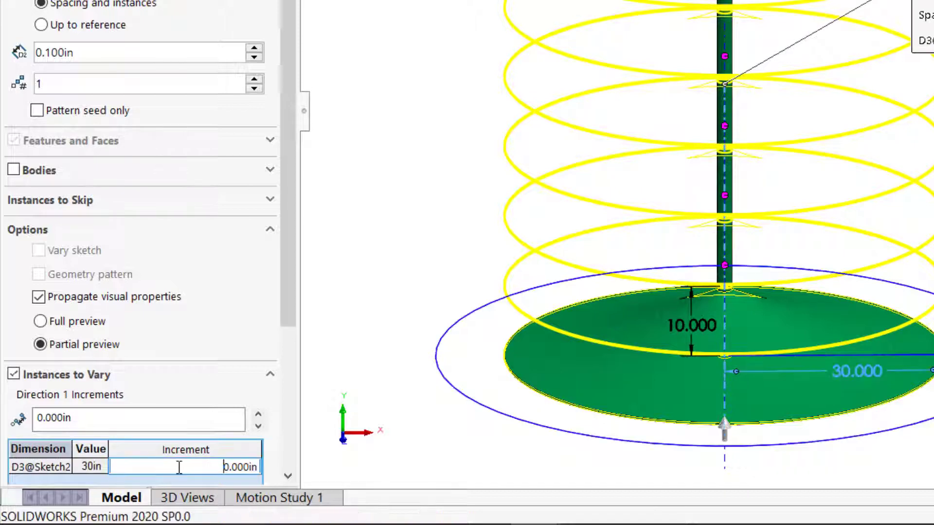
{"action": "left_click_drag", "start_coordinate": [223, 471], "coordinate": [265, 471]}
{"action": "type", "text": "-3"}
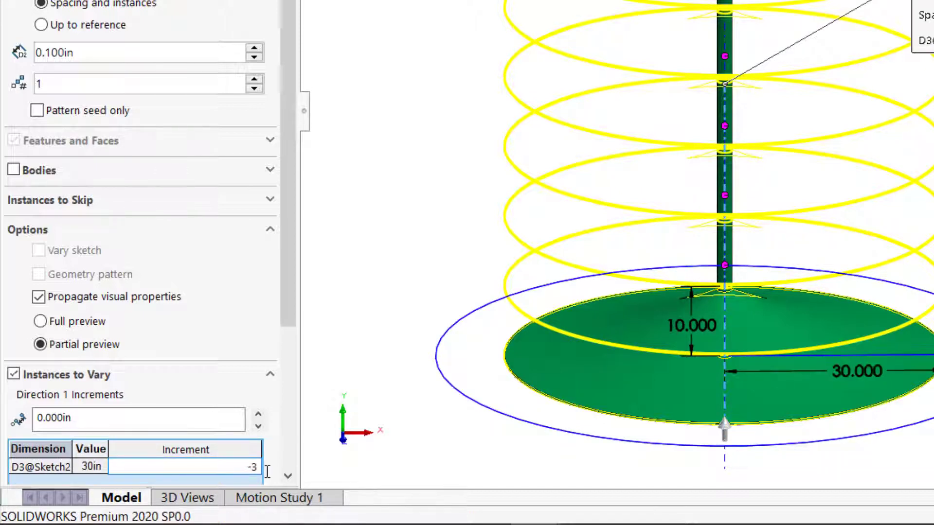
{"action": "type", "text": "in"}
{"action": "key", "text": "Return"}
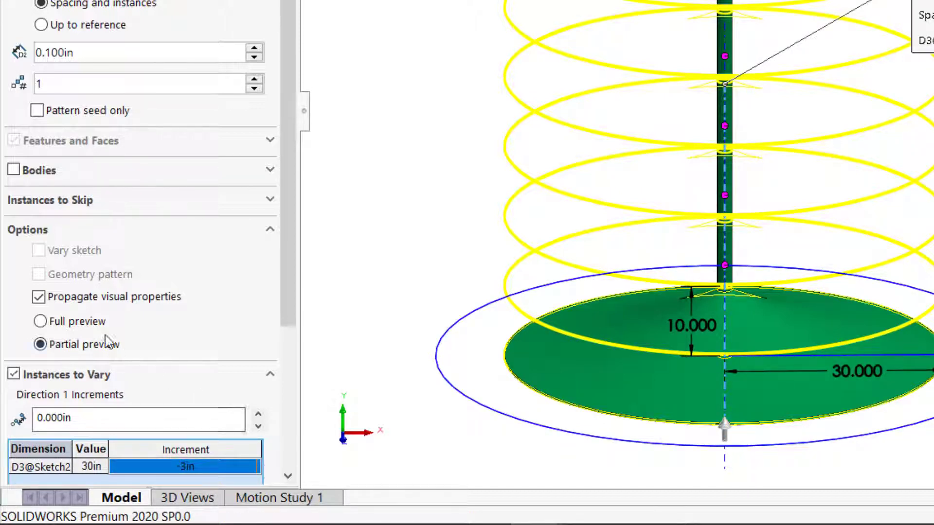
{"action": "left_click", "coordinate": [92, 323]}
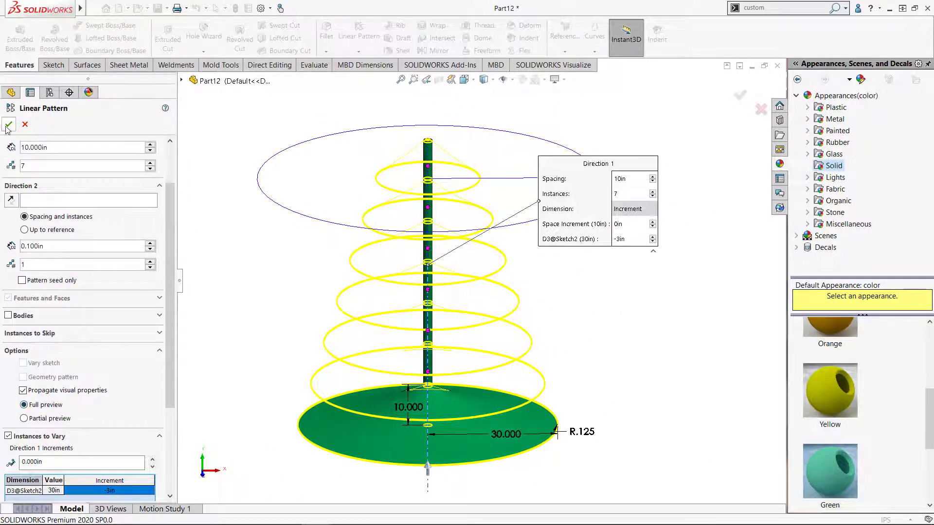
{"action": "left_click", "coordinate": [8, 125]}
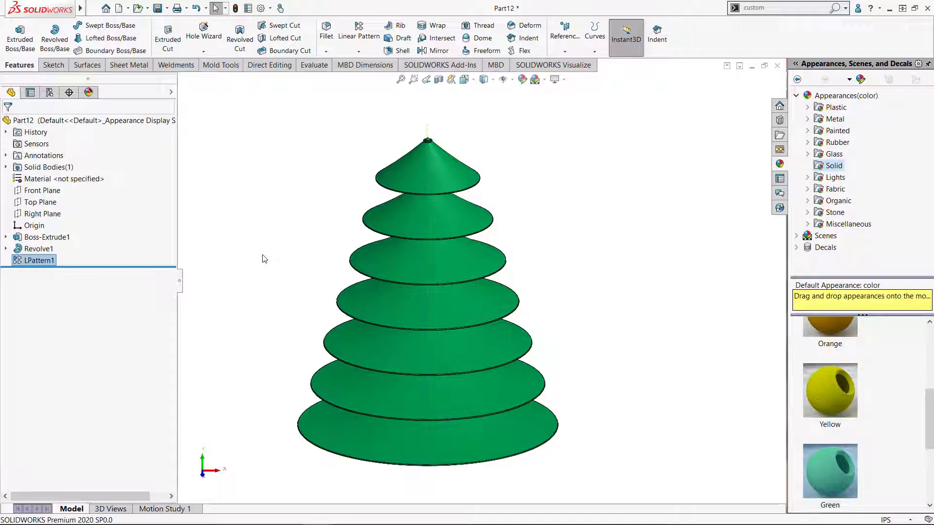
Step: Draw a two-line inverted V on the Front Plane of the new part
{"action": "middle_click_drag", "start_coordinate": [265, 258], "coordinate": [345, 256], "text": "ctrl"}
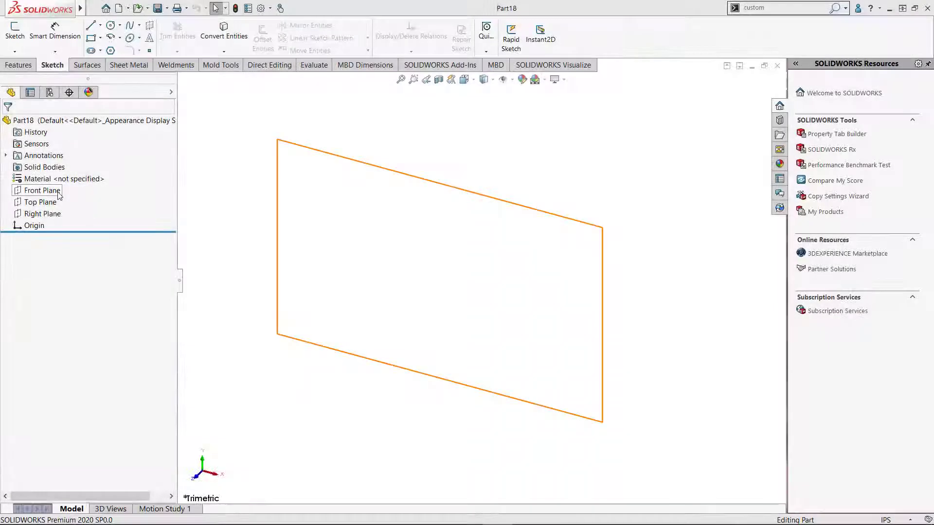
{"action": "left_click", "coordinate": [53, 190]}
{"action": "left_click", "coordinate": [55, 174]}
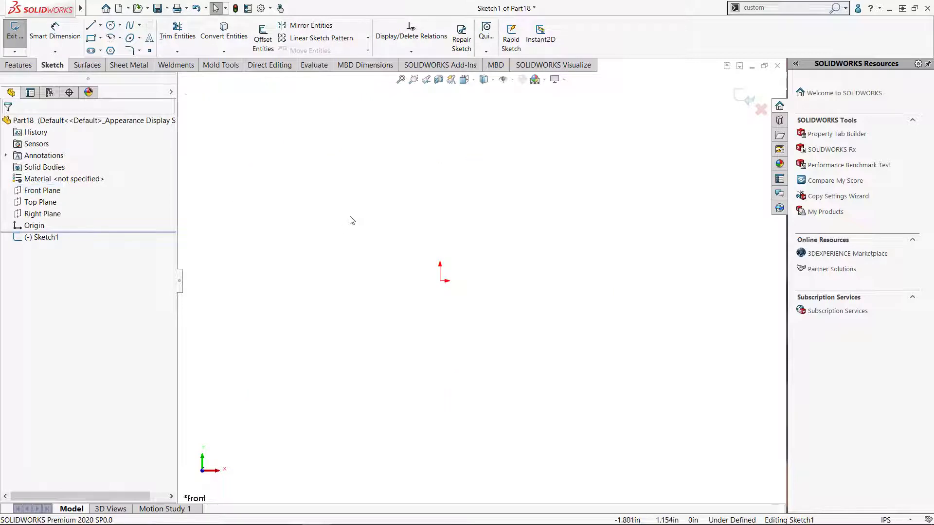
{"action": "key", "text": "l"}
{"action": "left_click", "coordinate": [392, 208]}
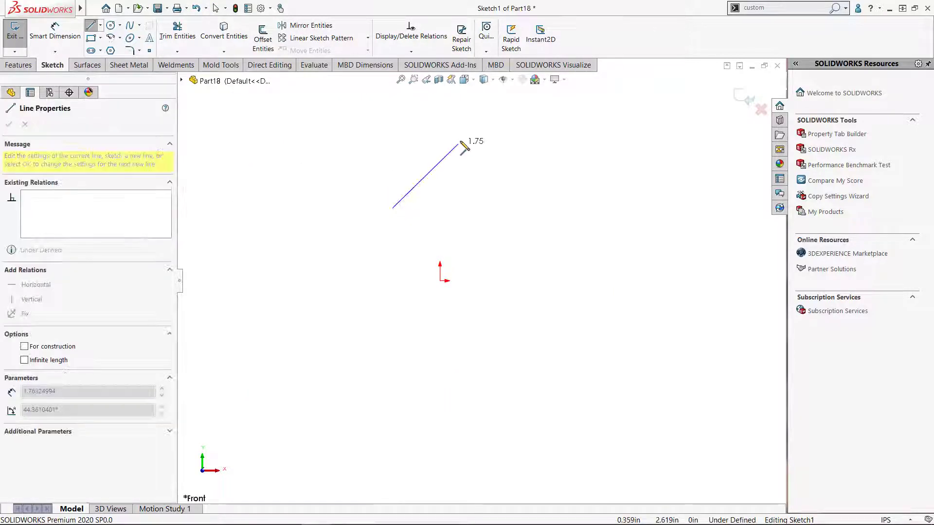
{"action": "left_click", "coordinate": [440, 138]}
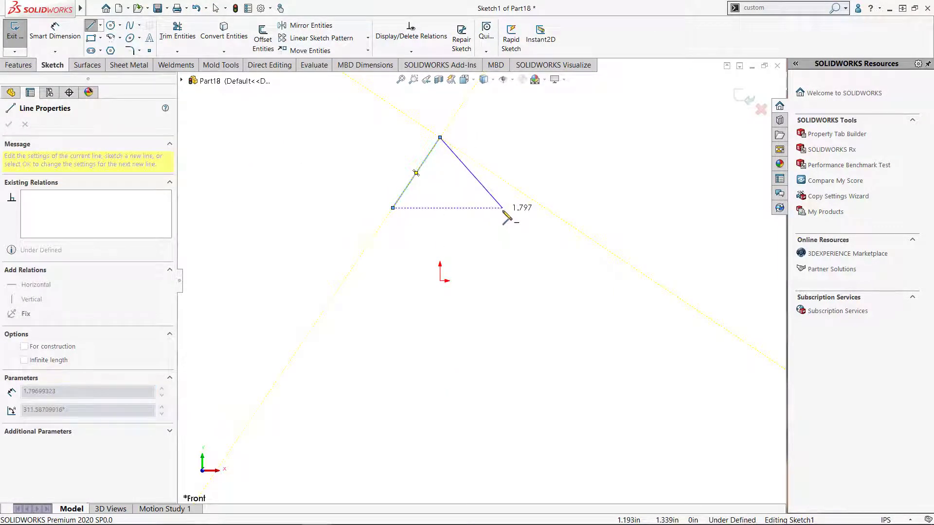
{"action": "left_click", "coordinate": [504, 208]}
{"action": "key", "text": "Escape"}
Step: Constrain the V's peak vertically above the origin and its two bottom ends horizontal
{"action": "mouse_move", "coordinate": [440, 141]}
{"action": "left_mouse_down"}
{"action": "mouse_move", "coordinate": [480, 137]}
{"action": "mouse_move", "coordinate": [439, 137]}
{"action": "left_mouse_up"}
{"action": "left_click", "coordinate": [440, 281], "text": "ctrl"}
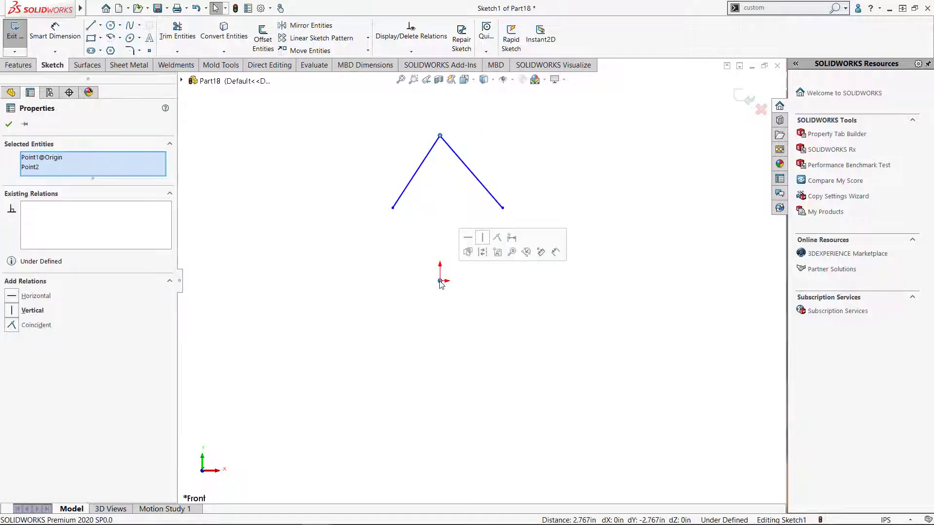
{"action": "left_click", "coordinate": [483, 241]}
{"action": "left_click", "coordinate": [455, 275]}
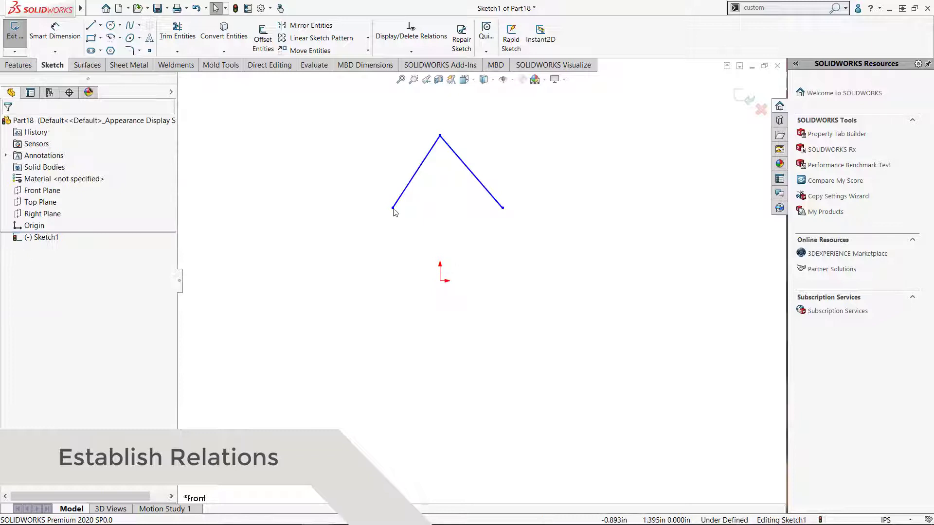
{"action": "left_click", "coordinate": [393, 208]}
{"action": "left_click", "coordinate": [503, 208], "text": "ctrl"}
{"action": "left_click", "coordinate": [533, 166]}
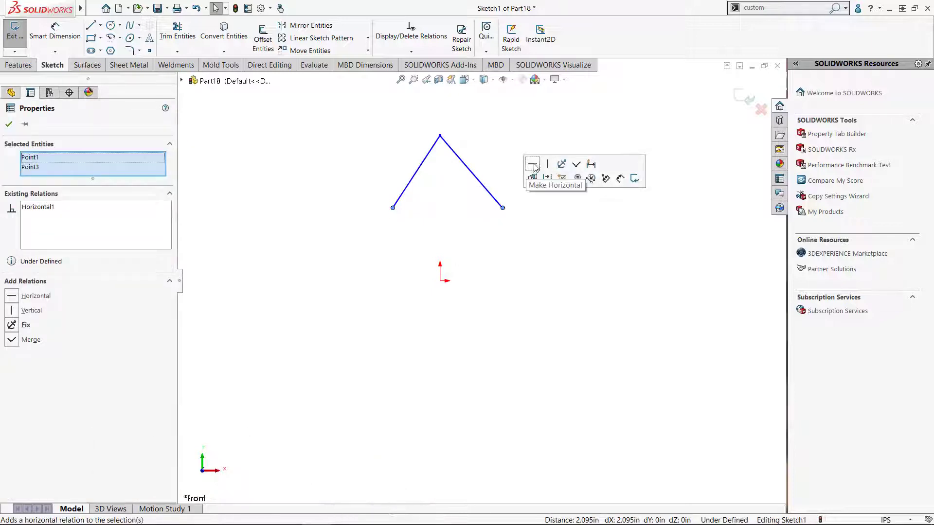
{"action": "left_click", "coordinate": [493, 269]}
Step: Make both V lines equal in length and raise the peak higher
{"action": "left_click", "coordinate": [483, 190]}
{"action": "left_click", "coordinate": [406, 189], "text": "ctrl"}
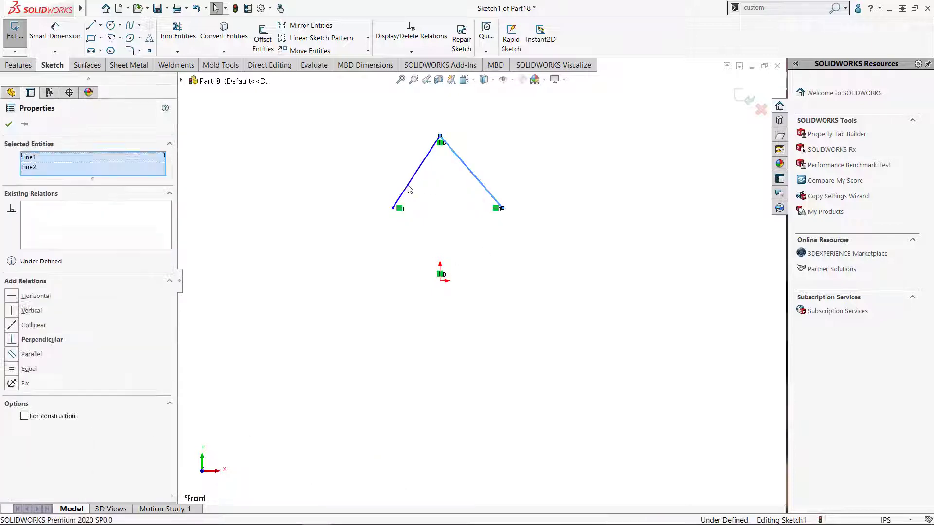
{"action": "left_click", "coordinate": [508, 143]}
{"action": "left_click", "coordinate": [502, 250]}
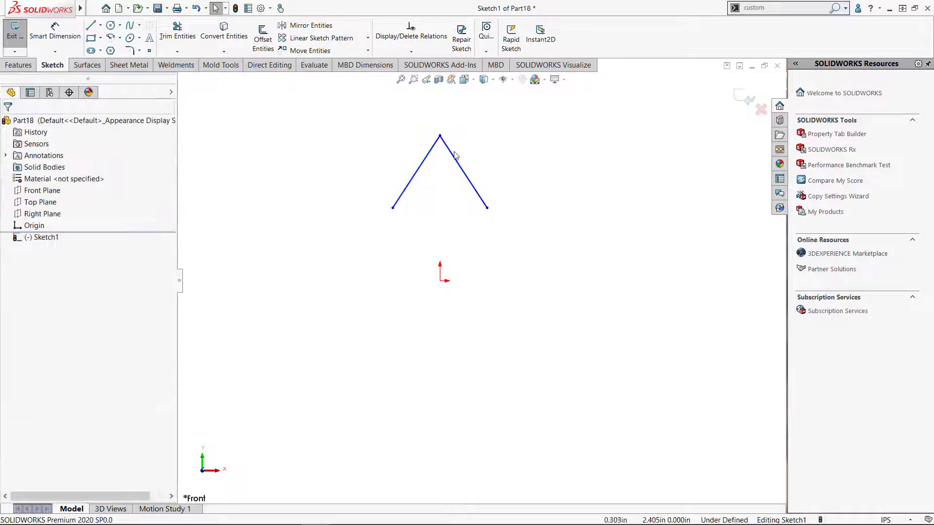
{"action": "mouse_move", "coordinate": [440, 138]}
{"action": "left_mouse_down"}
{"action": "mouse_move", "coordinate": [439, 110]}
{"action": "mouse_move", "coordinate": [440, 122]}
{"action": "left_mouse_up"}
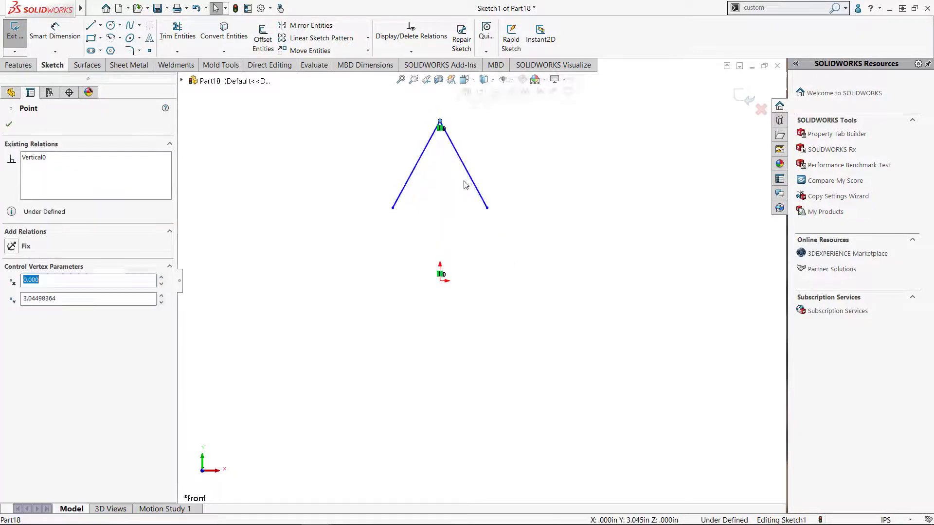
{"action": "left_click", "coordinate": [496, 248]}
{"action": "left_click", "coordinate": [367, 38]}
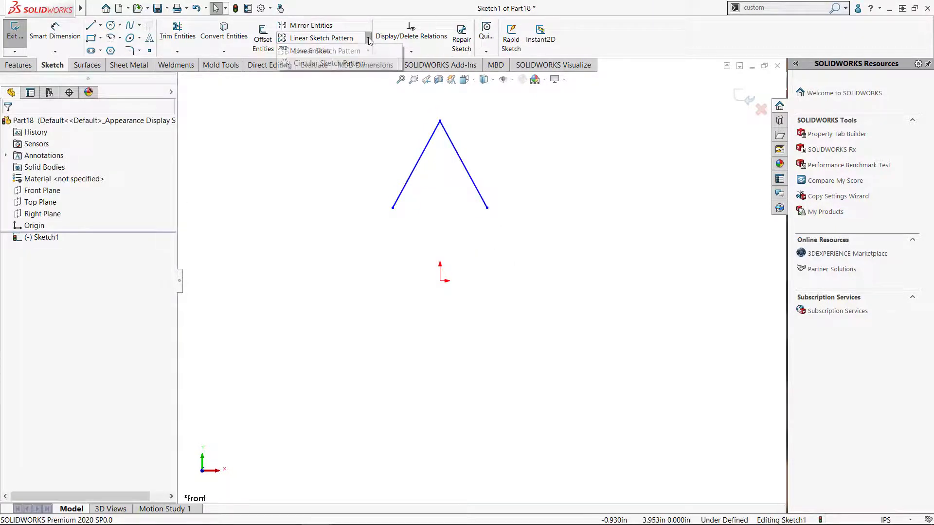
Step: Circular-pattern both V lines around the origin into 5 instances and join the inner endpoints
{"action": "left_click", "coordinate": [332, 64]}
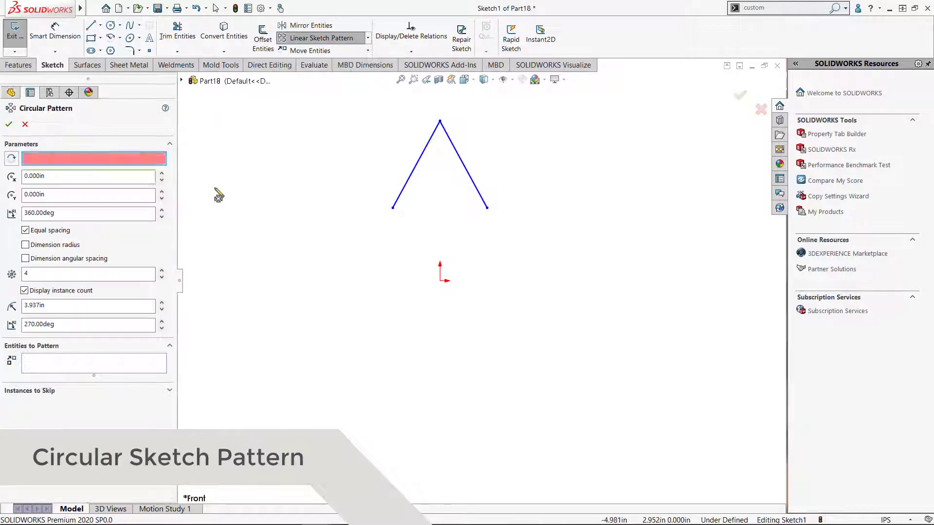
{"action": "left_click", "coordinate": [441, 281]}
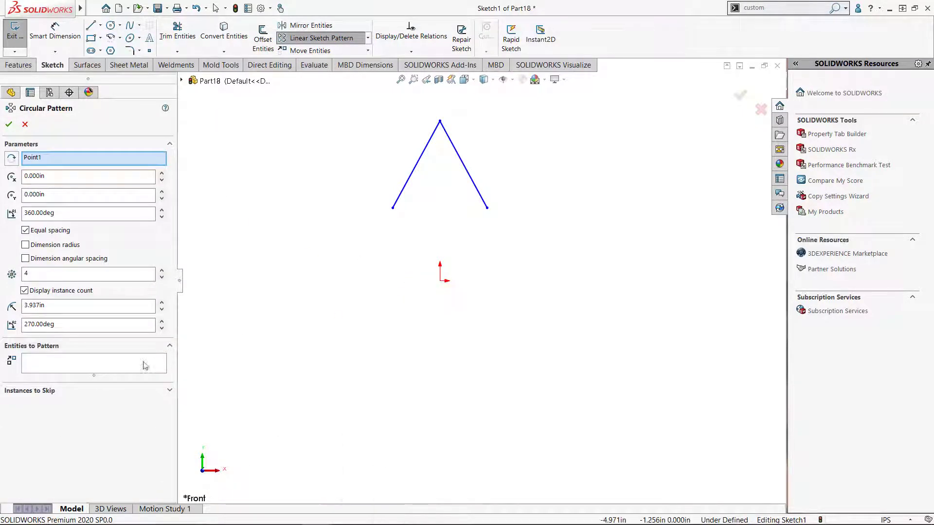
{"action": "left_click", "coordinate": [415, 170]}
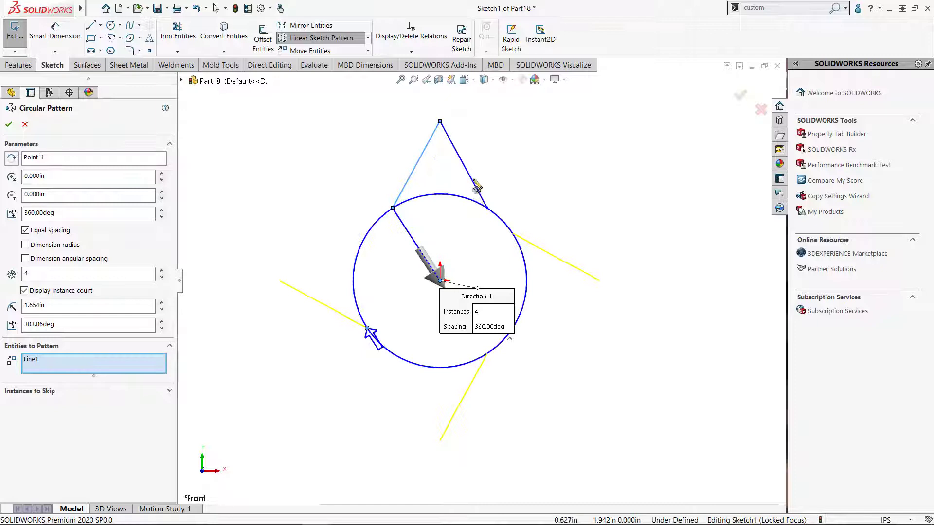
{"action": "left_click", "coordinate": [476, 186]}
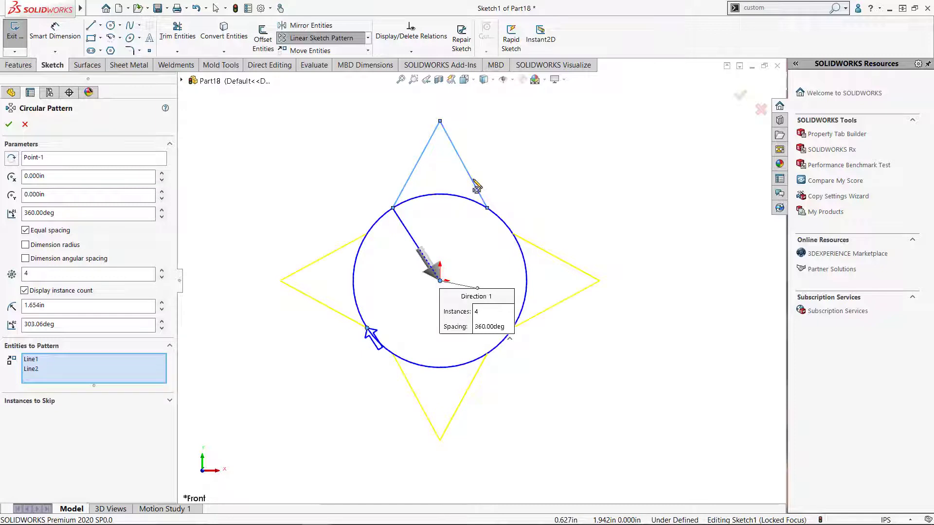
{"action": "left_click", "coordinate": [161, 271]}
{"action": "left_click", "coordinate": [8, 124]}
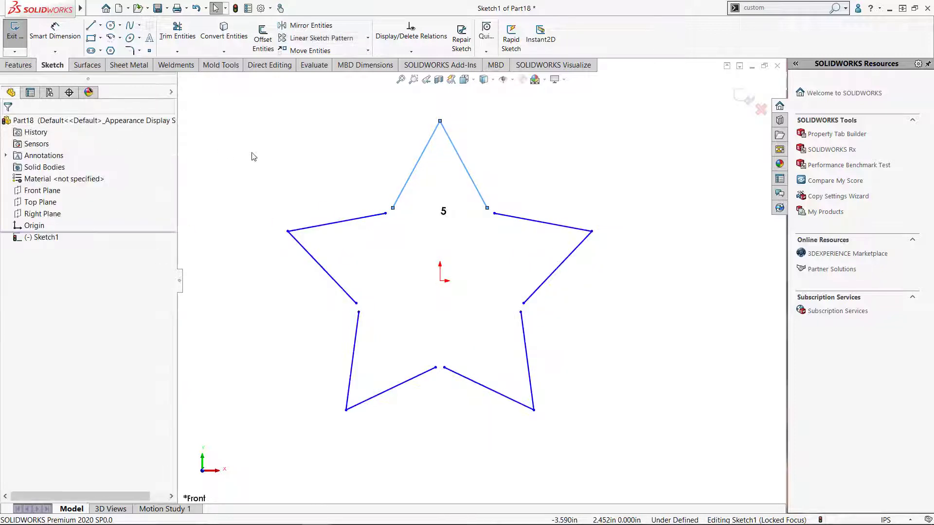
{"action": "left_click", "coordinate": [270, 158]}
{"action": "left_click_drag", "start_coordinate": [488, 209], "coordinate": [487, 214]}
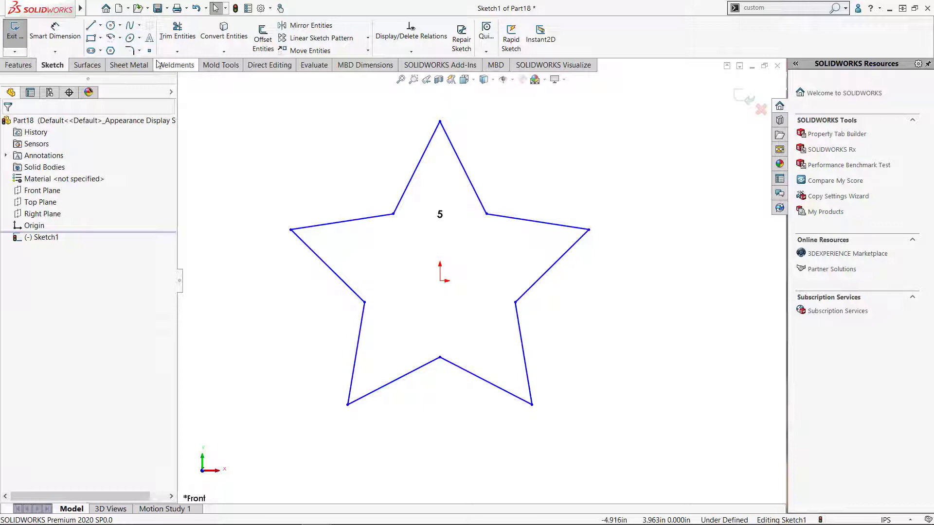
Step: Draw a construction circle centred on the origin through the star's top point
{"action": "left_click", "coordinate": [111, 27]}
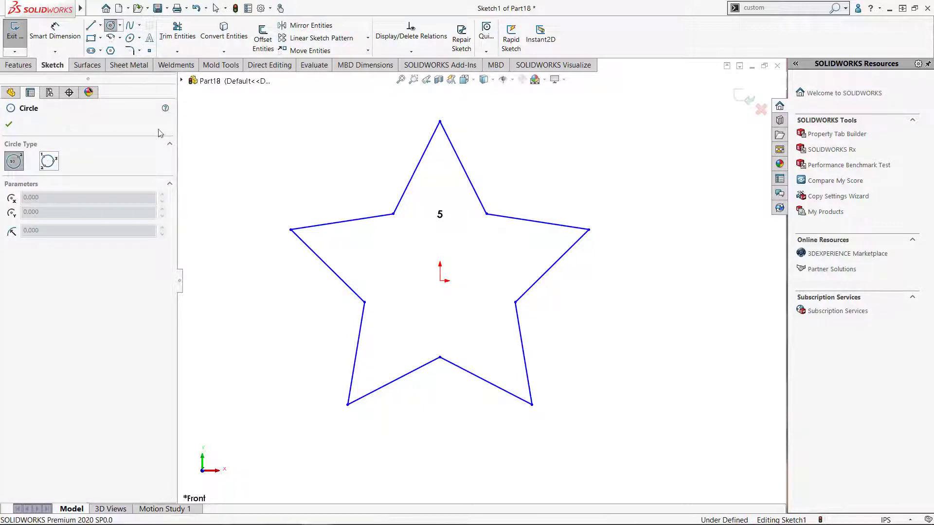
{"action": "left_click", "coordinate": [440, 280]}
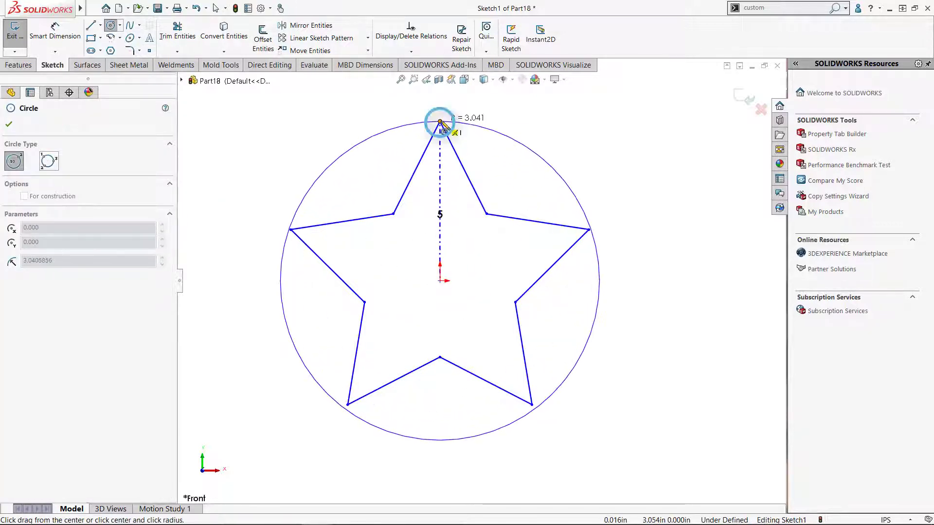
{"action": "left_click", "coordinate": [440, 122]}
{"action": "left_click", "coordinate": [54, 320]}
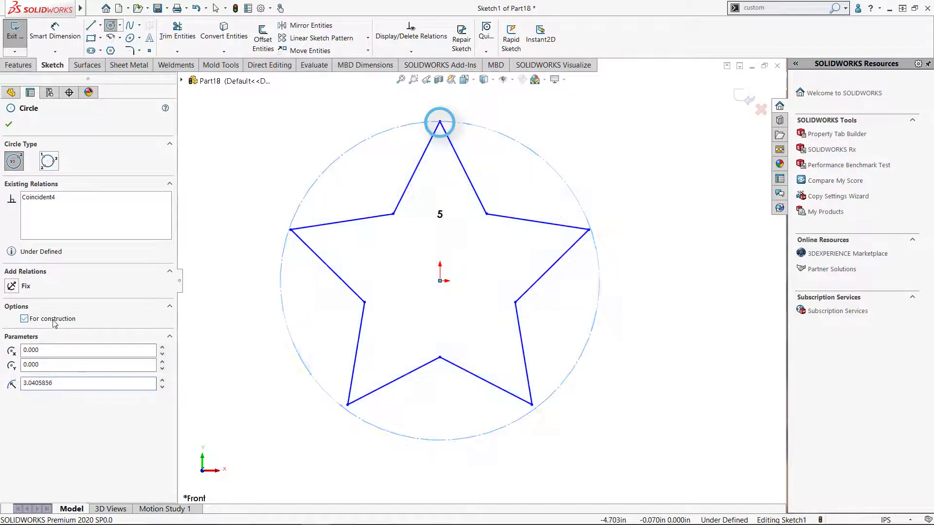
{"action": "key", "text": "Escape"}
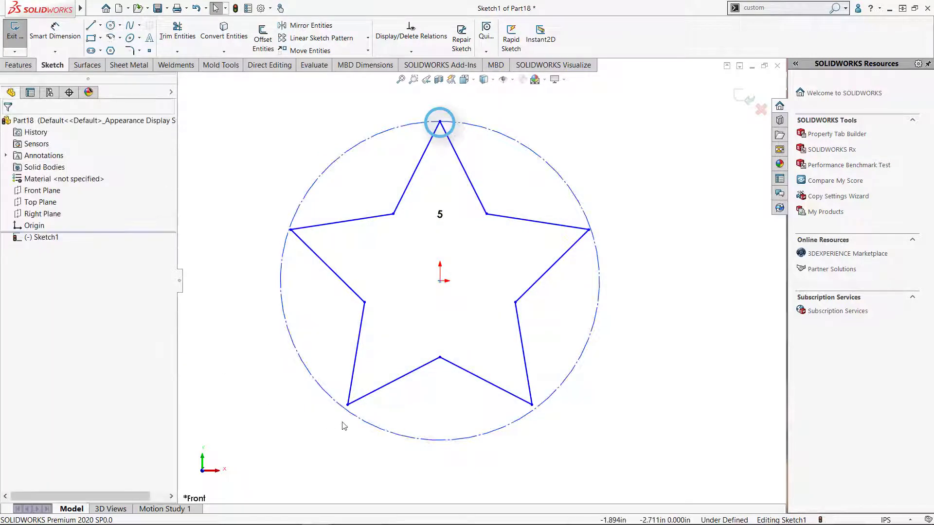
Step: Make the circle coincident with the star's bottom-left point and drag it to test scaling
{"action": "left_click", "coordinate": [348, 405]}
{"action": "left_click", "coordinate": [357, 418], "text": "ctrl"}
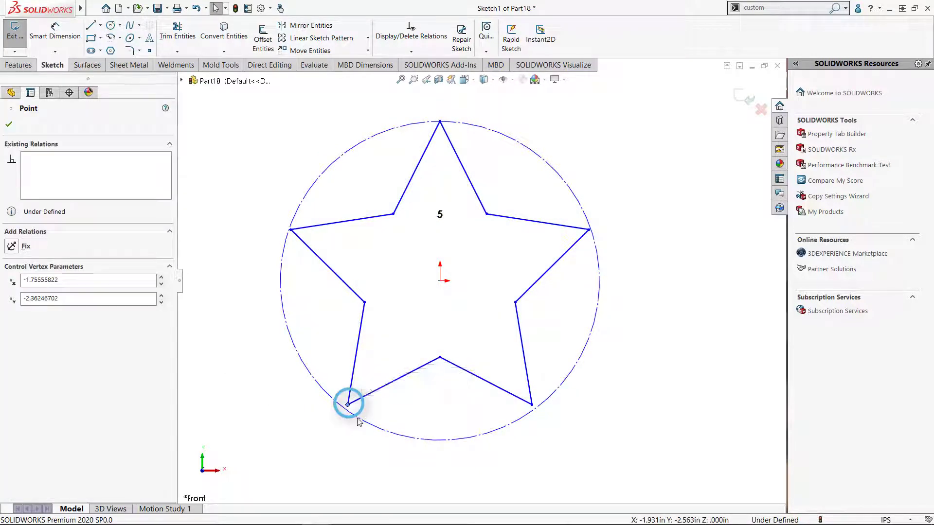
{"action": "left_click", "coordinate": [398, 388]}
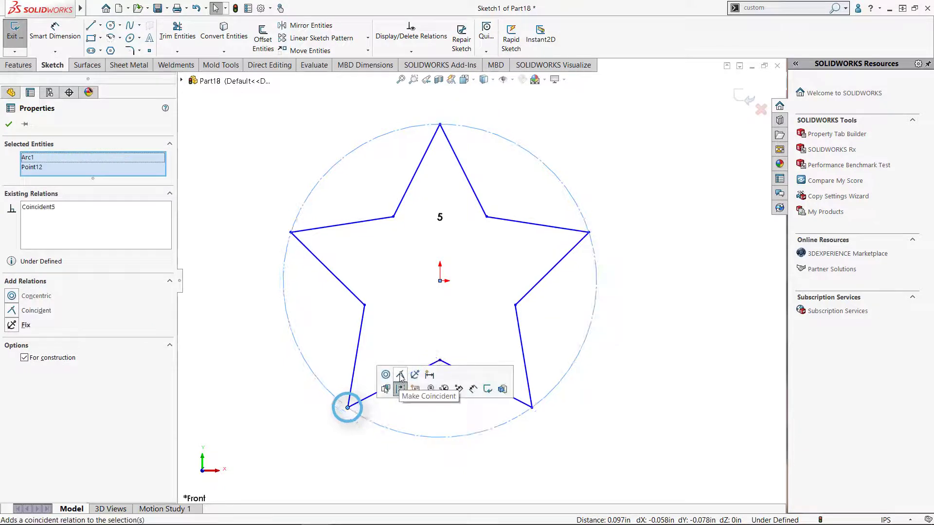
{"action": "left_click", "coordinate": [607, 434]}
{"action": "mouse_move", "coordinate": [567, 373]}
{"action": "left_mouse_down"}
{"action": "mouse_move", "coordinate": [584, 384]}
{"action": "mouse_move", "coordinate": [538, 369]}
{"action": "mouse_move", "coordinate": [586, 384]}
{"action": "mouse_move", "coordinate": [560, 387]}
{"action": "left_mouse_up"}
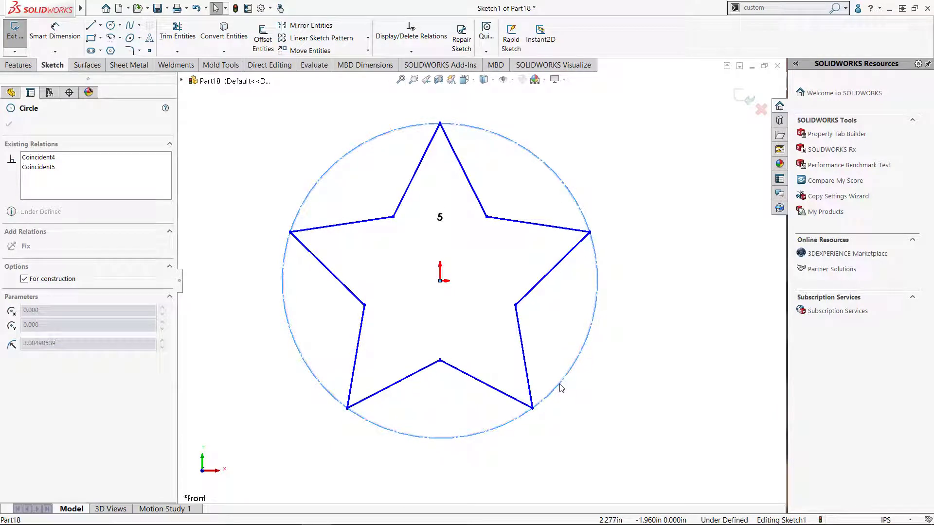
{"action": "left_click", "coordinate": [637, 412]}
Step: Dimension the construction circle to a 10 in diameter and exit Sketch1
{"action": "right_click_drag", "start_coordinate": [639, 404], "coordinate": [633, 351]}
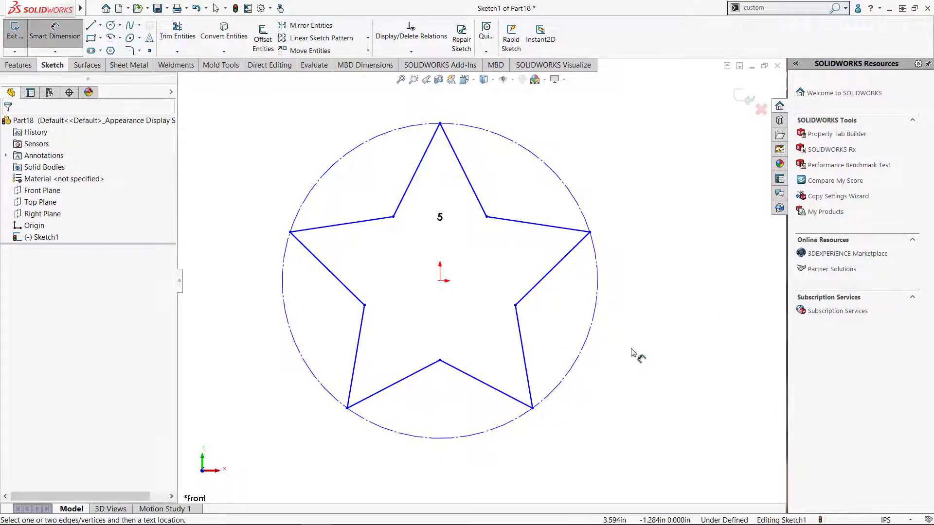
{"action": "left_click", "coordinate": [582, 350]}
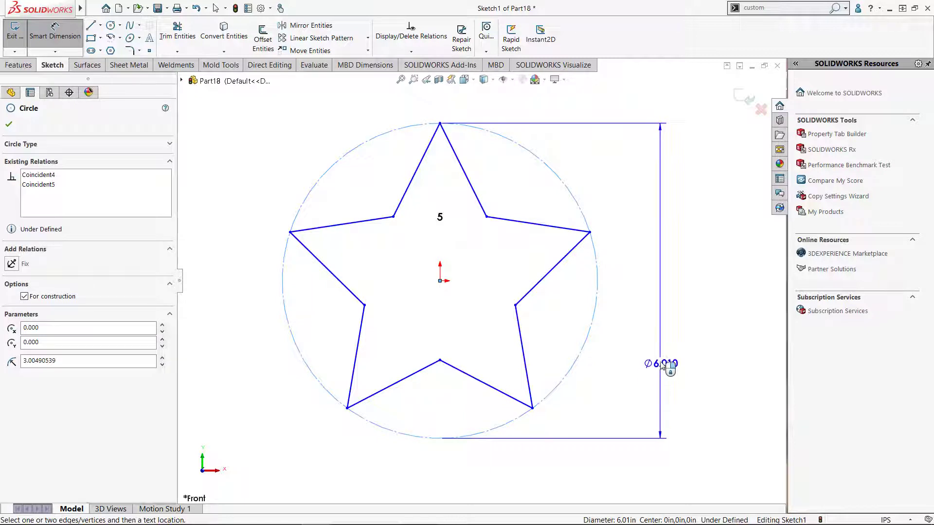
{"action": "left_click", "coordinate": [679, 322]}
{"action": "type", "text": "10"}
{"action": "key", "text": "Return"}
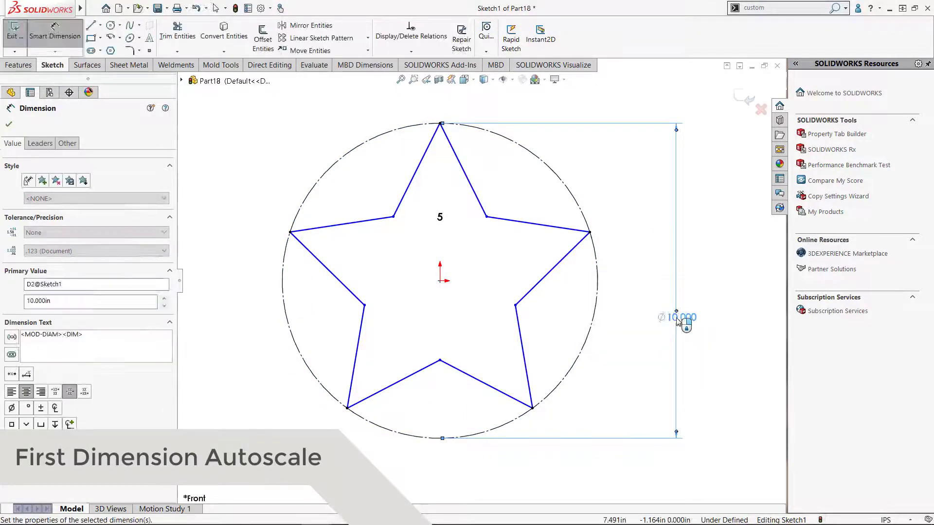
{"action": "left_click", "coordinate": [704, 336]}
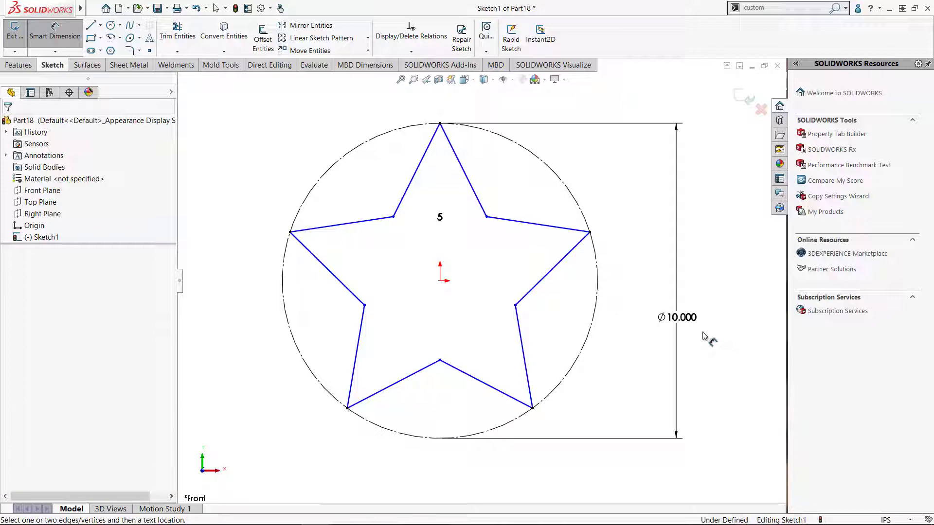
{"action": "key", "text": "Escape"}
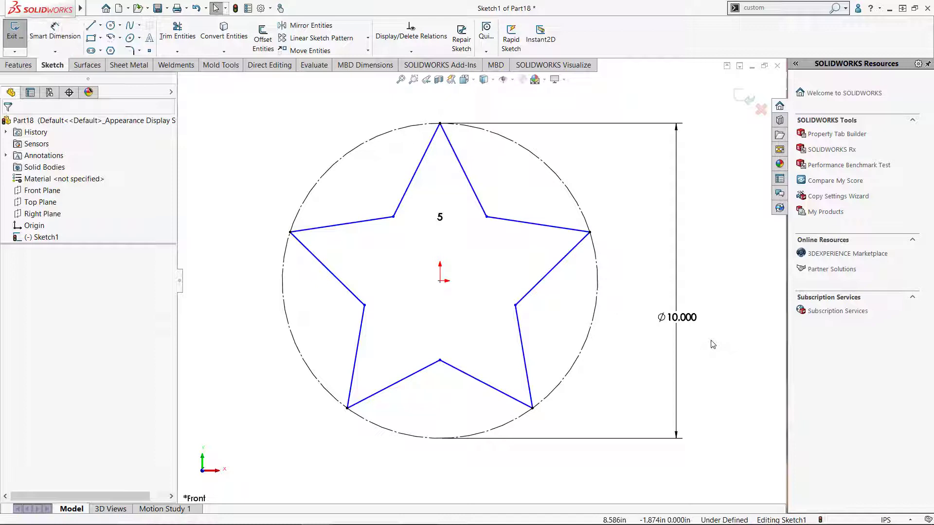
{"action": "key", "text": "ctrl+b"}
Step: Extrude the star sketch as a boss with the Mid Plane end condition
{"action": "key", "text": "s"}
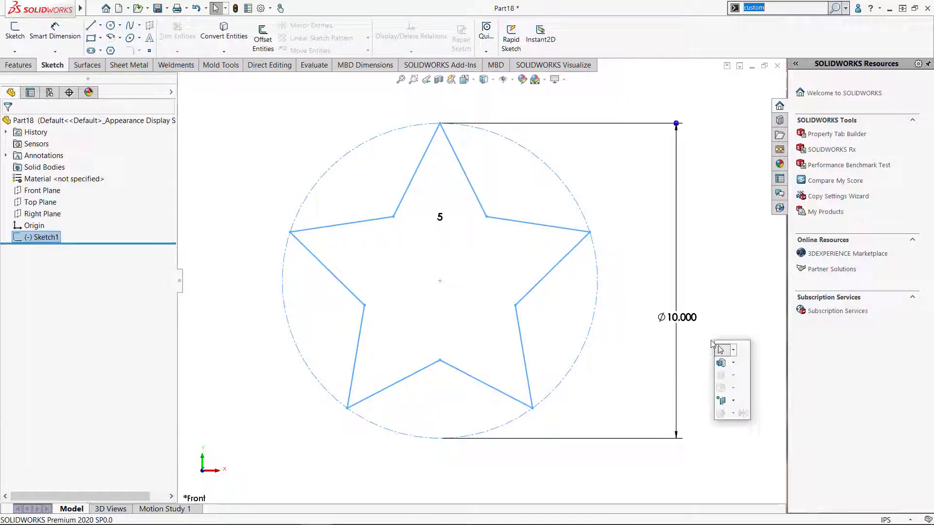
{"action": "left_click", "coordinate": [719, 366]}
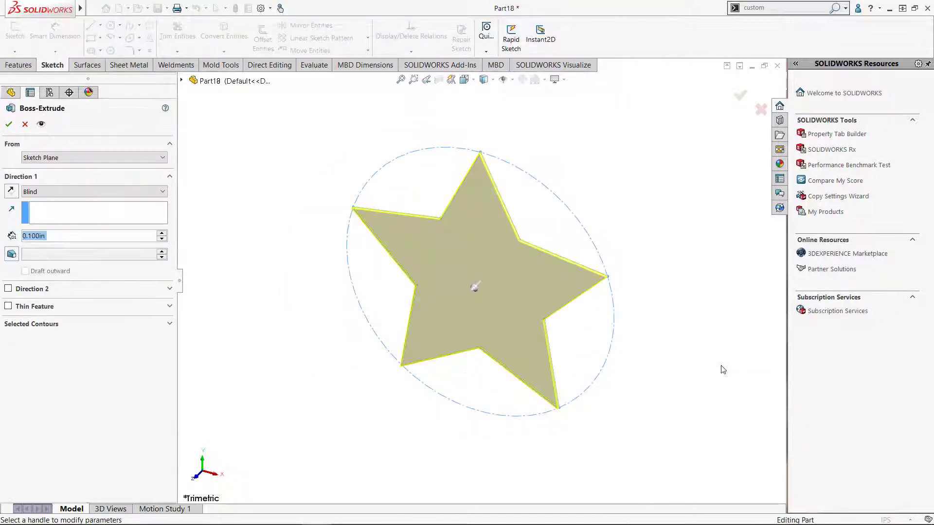
{"action": "mouse_move", "coordinate": [474, 288]}
{"action": "left_mouse_down"}
{"action": "mouse_move", "coordinate": [455, 240]}
{"action": "mouse_move", "coordinate": [438, 282]}
{"action": "mouse_move", "coordinate": [467, 291]}
{"action": "mouse_move", "coordinate": [486, 277]}
{"action": "left_mouse_up"}
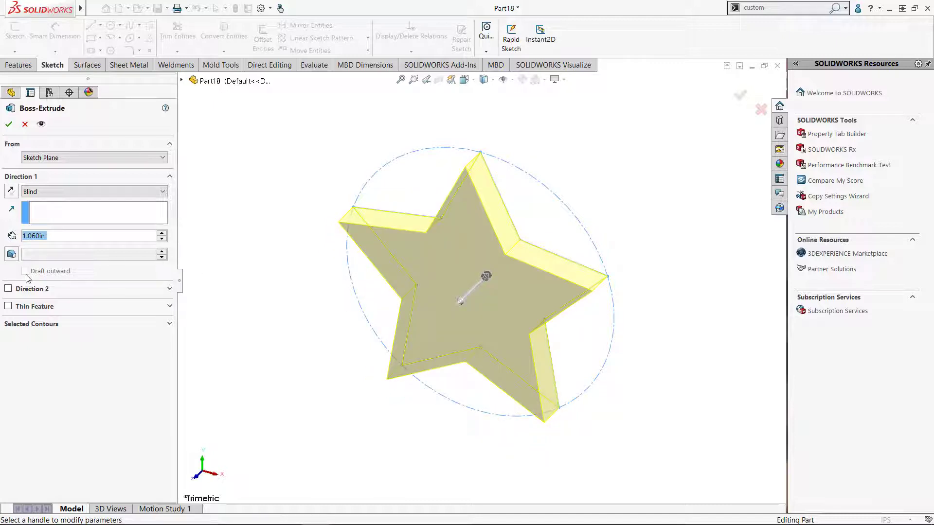
{"action": "left_click", "coordinate": [54, 192]}
{"action": "left_click", "coordinate": [36, 243]}
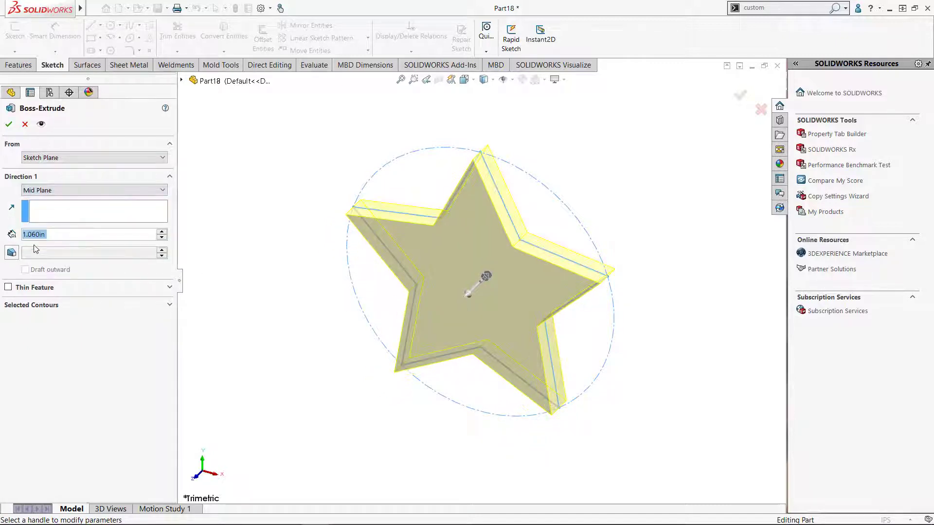
{"action": "left_click_drag", "start_coordinate": [468, 294], "coordinate": [450, 312]}
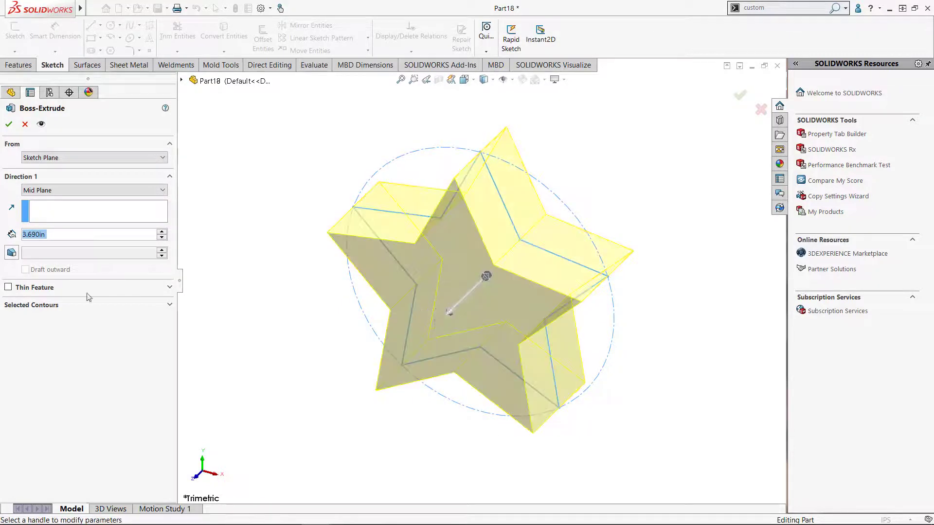
Step: Add a 68° draft so the star tapers to points, with 3.000 in depth
{"action": "left_click", "coordinate": [11, 252]}
{"action": "middle_click_drag", "start_coordinate": [253, 319], "coordinate": [285, 284]}
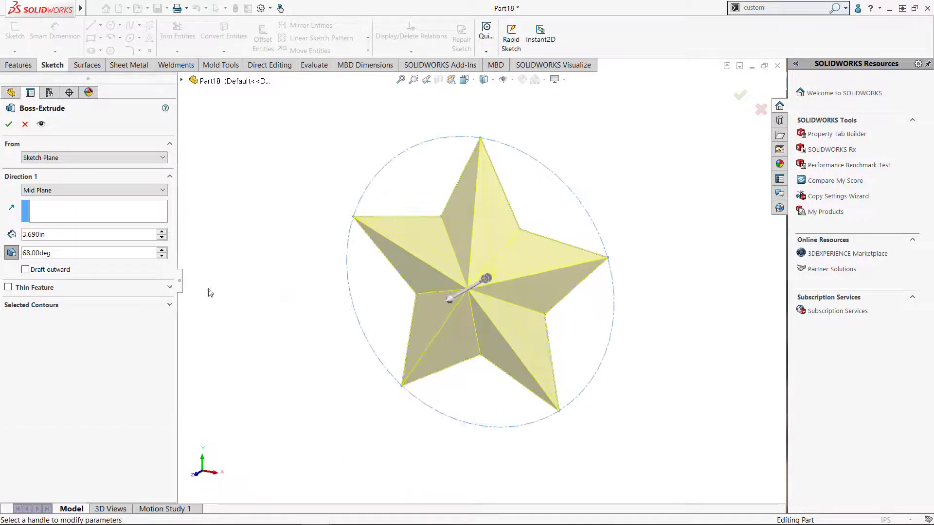
{"action": "left_click", "coordinate": [164, 256]}
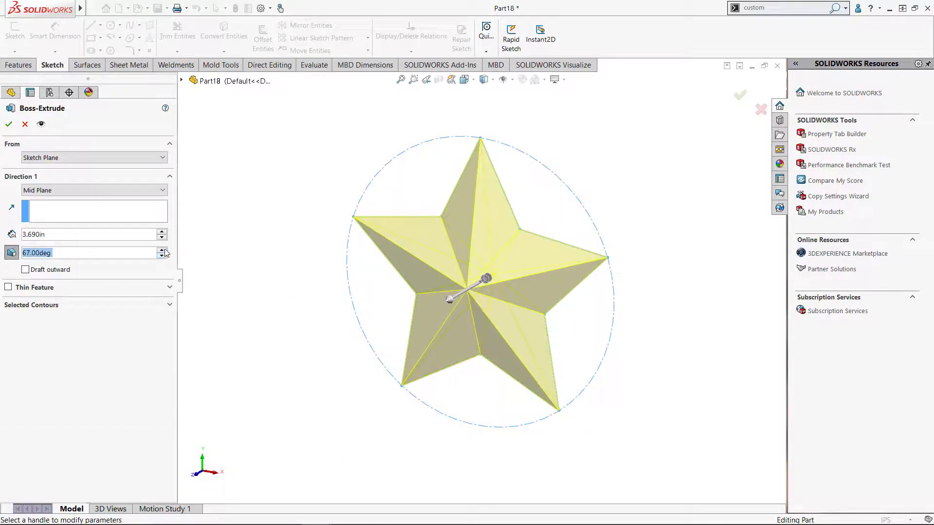
{"action": "left_click", "coordinate": [164, 250]}
{"action": "left_click", "coordinate": [24, 235]}
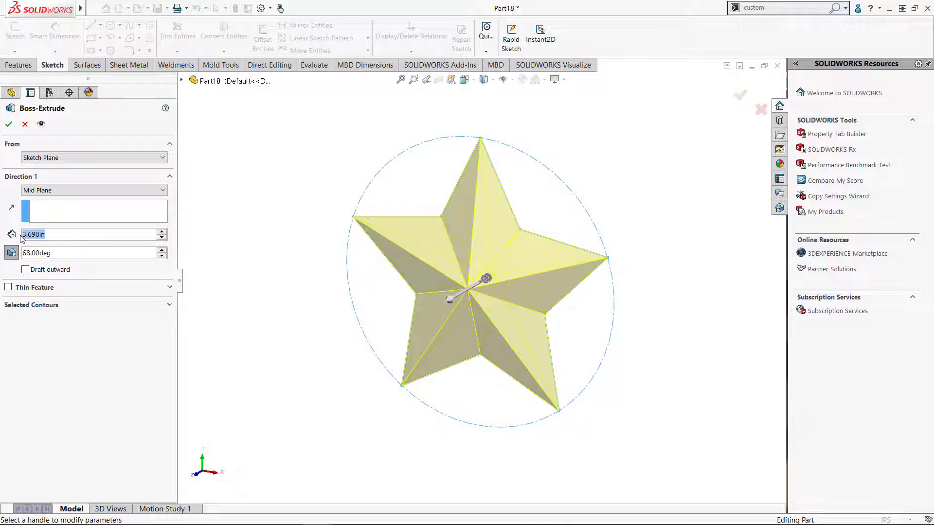
{"action": "type", "text": "3"}
{"action": "key", "text": "Return"}
{"action": "key", "text": "Return"}
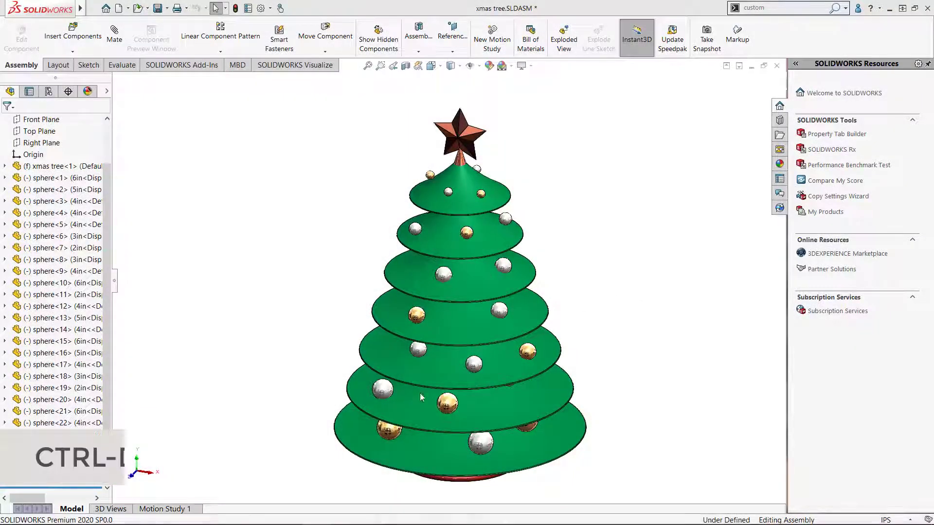
Step: Copy a sphere ornament onto a lower tier as sphere<27>, using the 5in configuration
{"action": "left_click_drag", "start_coordinate": [394, 389], "coordinate": [548, 385], "text": "ctrl"}
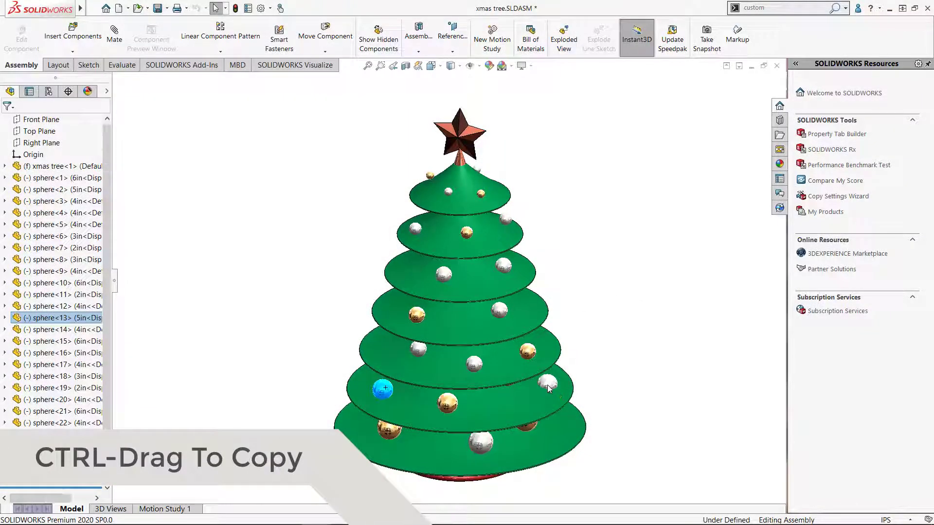
{"action": "left_click", "coordinate": [479, 307]}
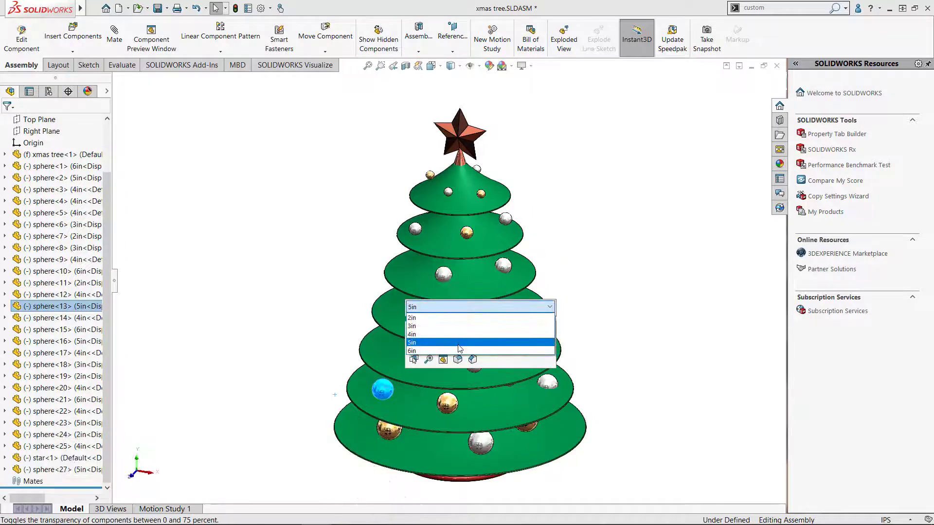
{"action": "left_click", "coordinate": [460, 348]}
{"action": "scroll", "coordinate": [598, 334], "scroll_direction": "down", "scroll_amount": 4}
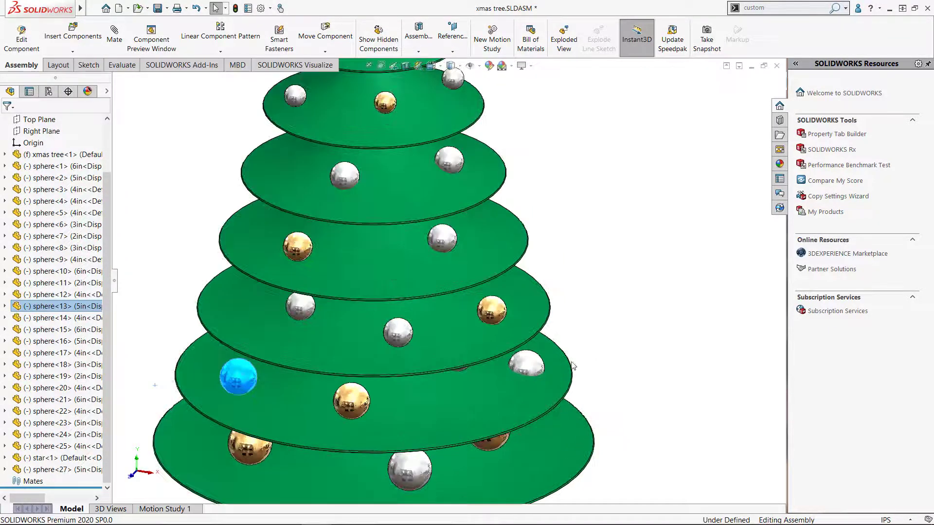
{"action": "key", "text": "ctrl+1"}
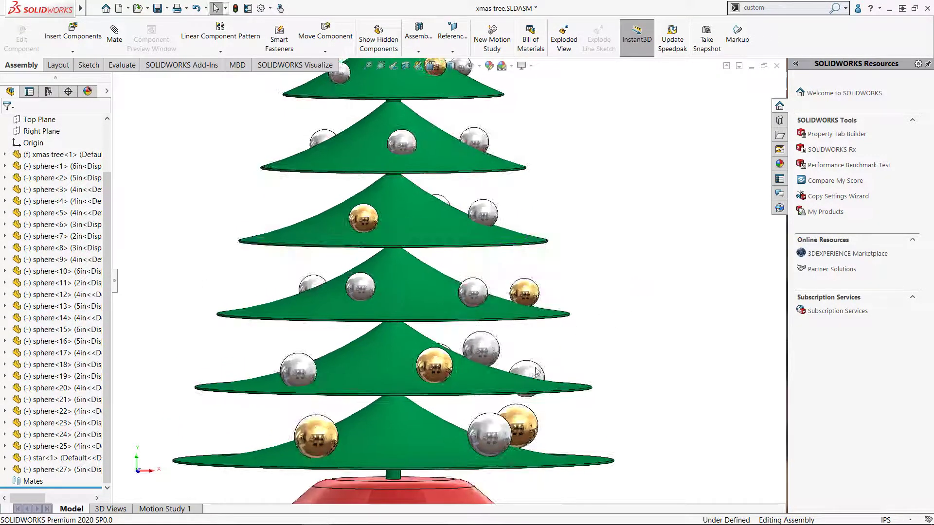
{"action": "left_click", "coordinate": [544, 356]}
{"action": "key", "text": "Escape"}
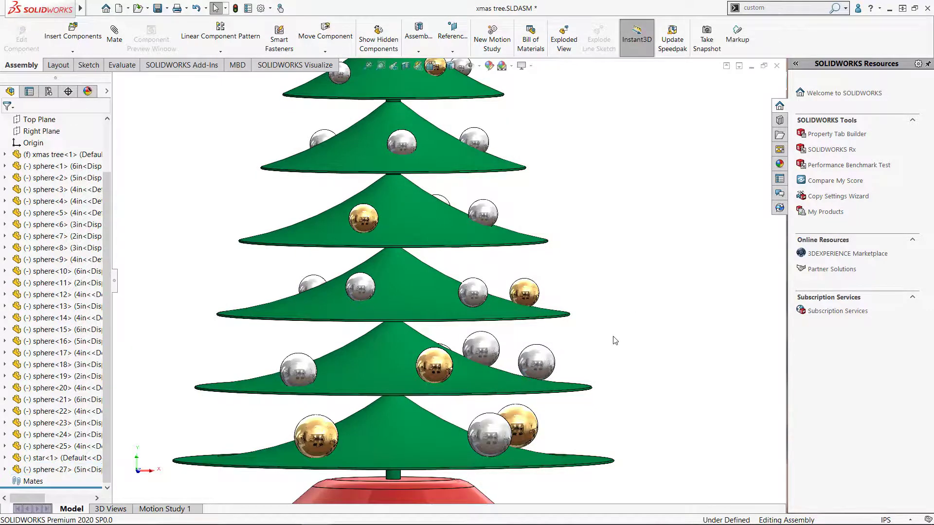
{"action": "middle_click_drag", "start_coordinate": [615, 334], "coordinate": [542, 379]}
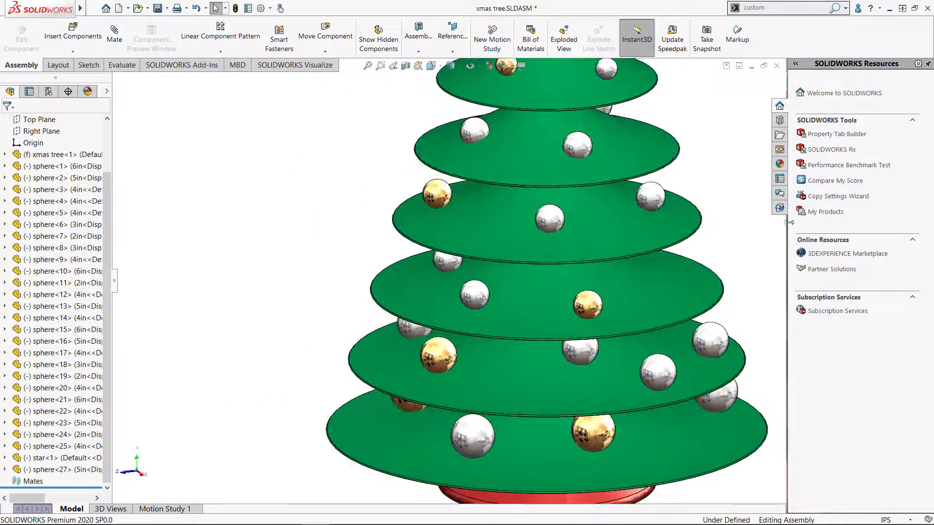
Step: Apply the polished gold metal appearance to the whole sphere<27> part
{"action": "left_click", "coordinate": [780, 164]}
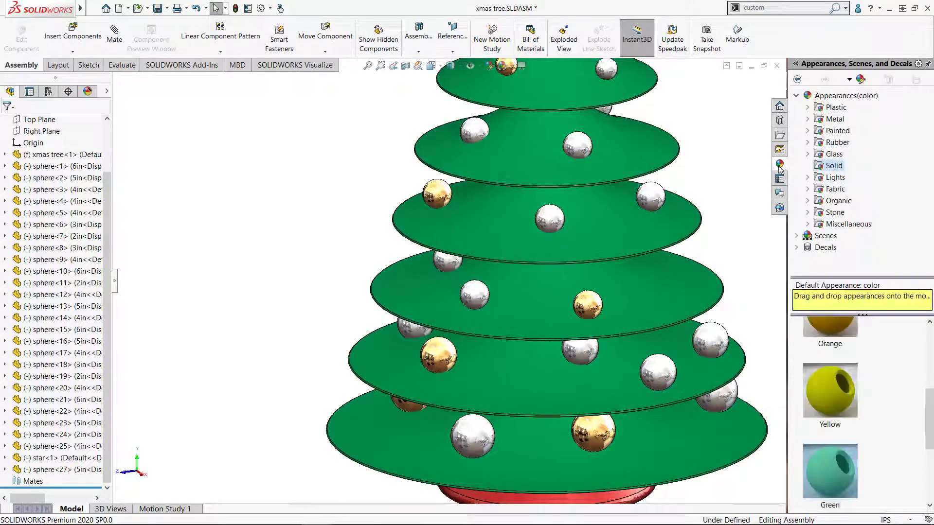
{"action": "left_click", "coordinate": [827, 120]}
{"action": "left_click", "coordinate": [844, 248]}
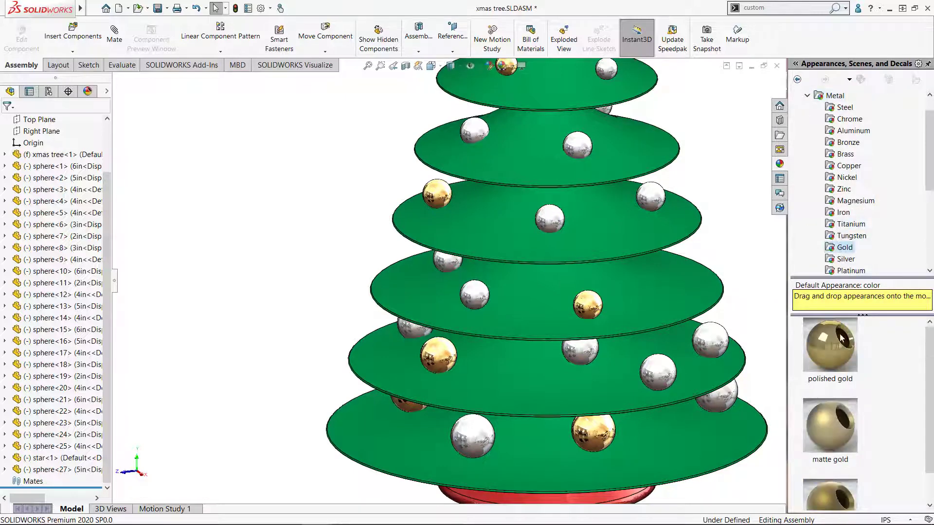
{"action": "left_click_drag", "start_coordinate": [837, 352], "coordinate": [664, 378]}
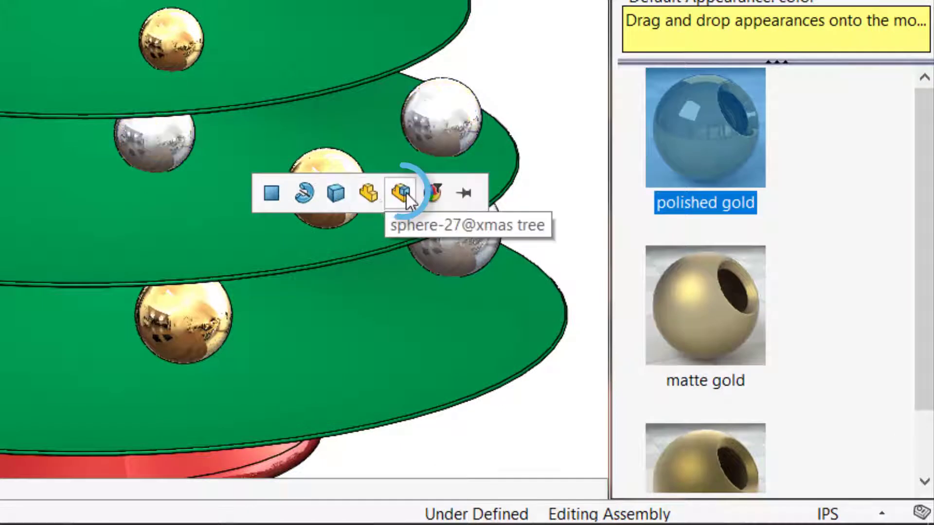
{"action": "left_click", "coordinate": [564, 295]}
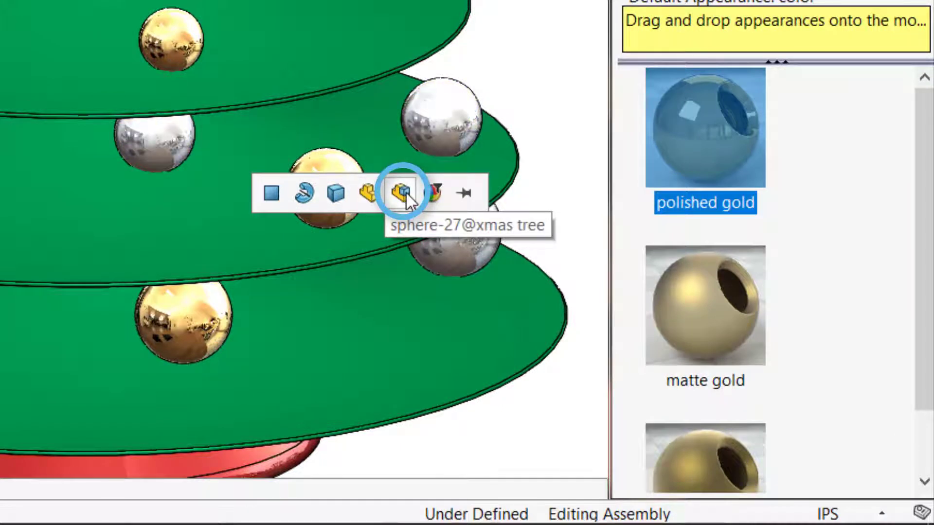